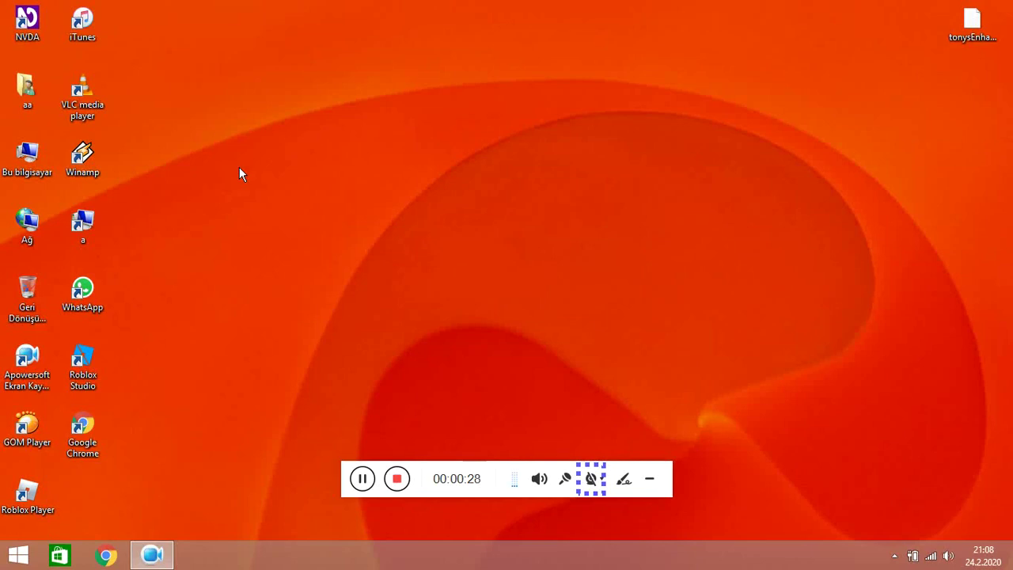
Try to install the tonysEnhancements.nvda-addon file from the desktop and dismiss the compatibility message.
key("super+d")
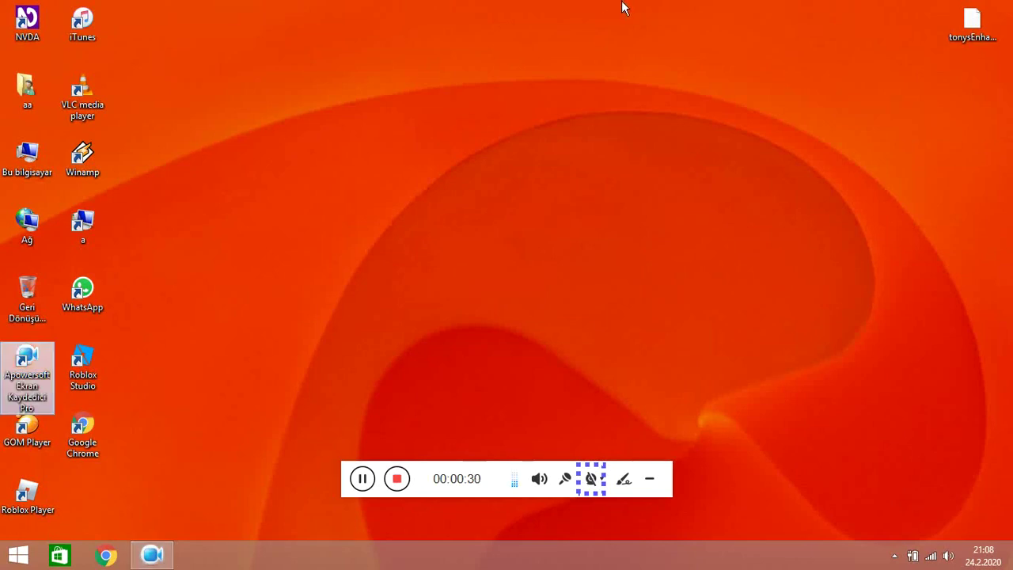
key("Right")
key("Right")
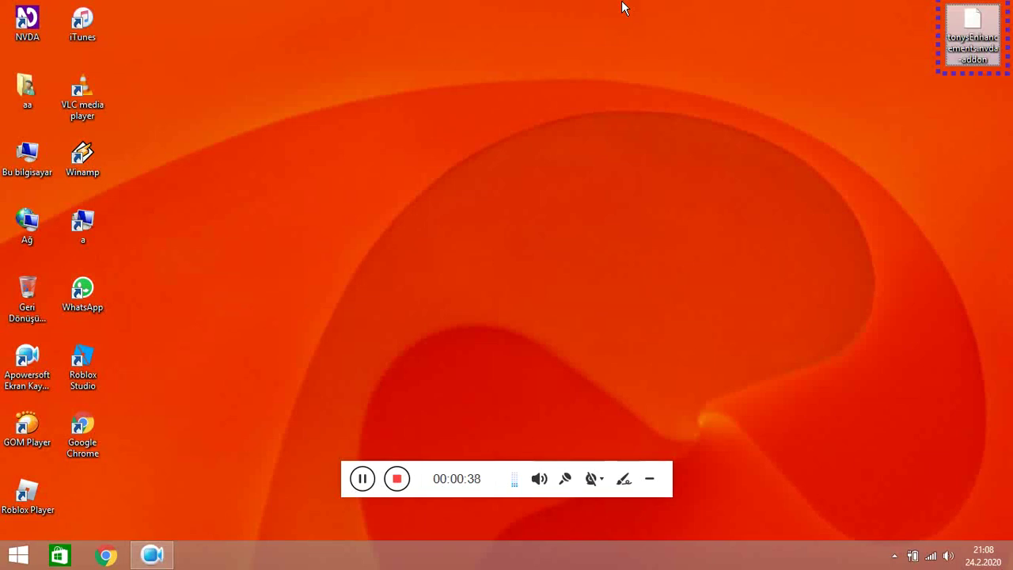
key("Return")
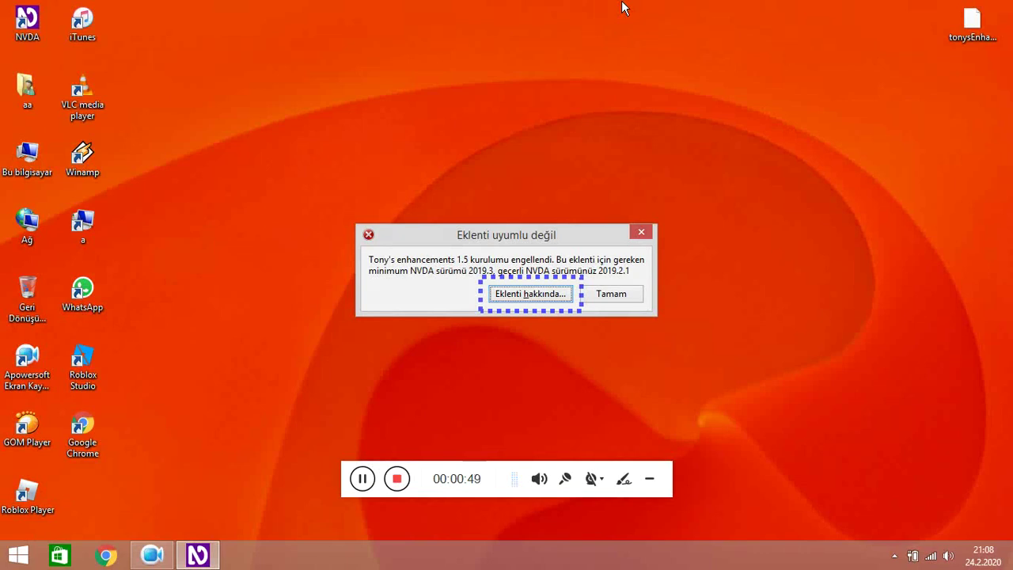
key("Tab")
key("Tab")
key("Tab")
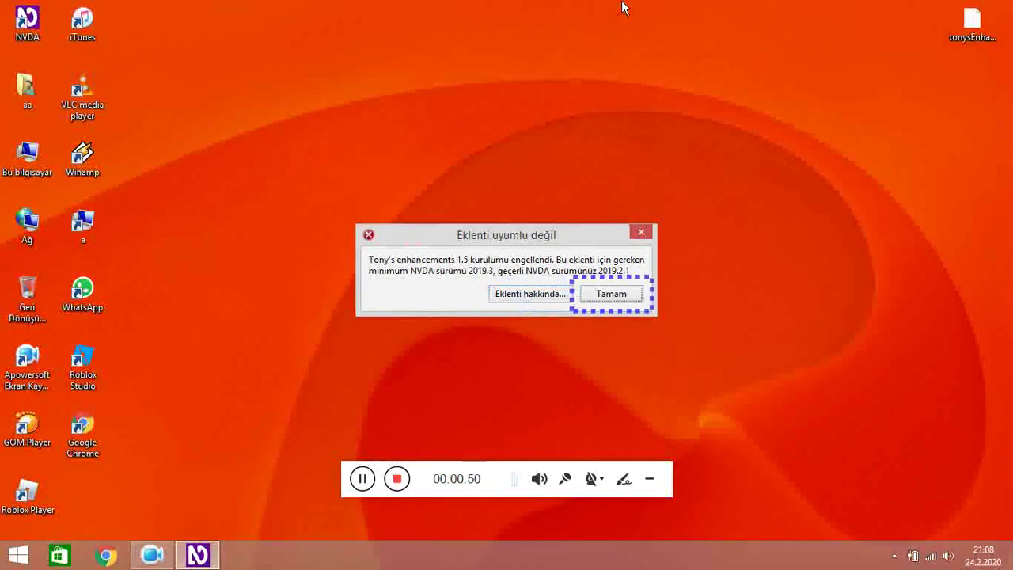
key("Return")
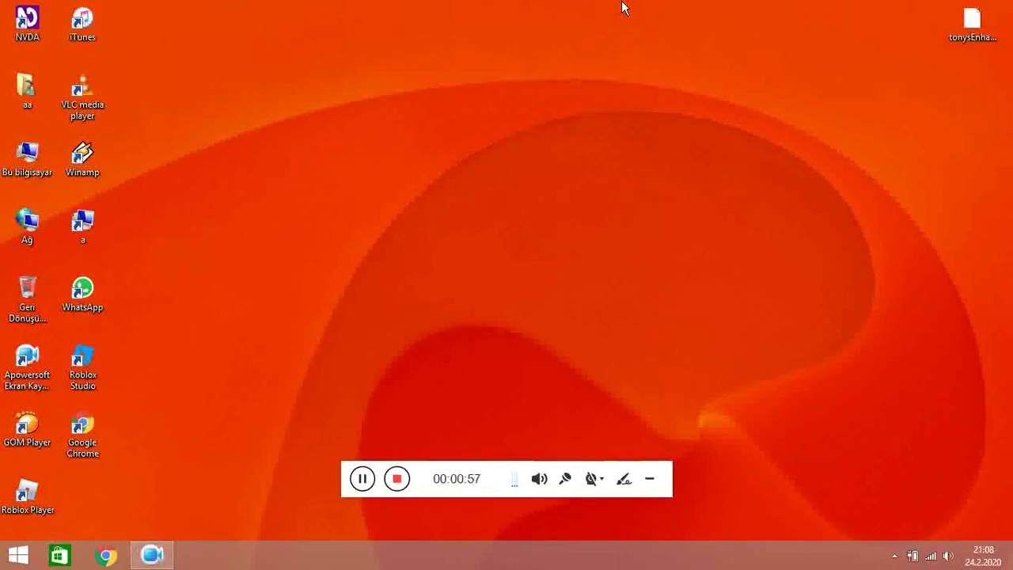
Rename the add-on file on the desktop to tonysEnhancements.zip and accept the extension change.
left_click(990, 36)
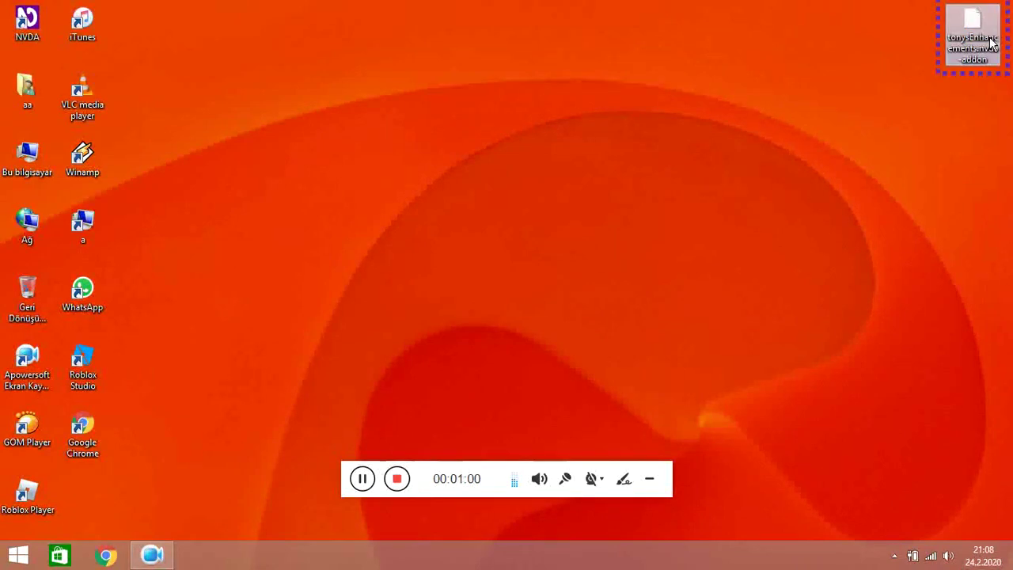
left_click(990, 36)
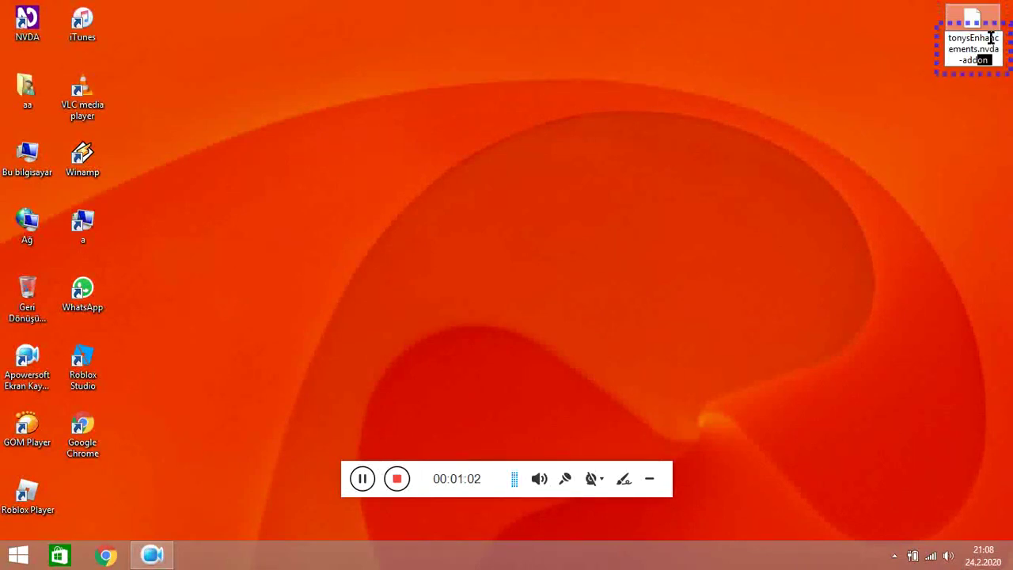
key("shift+Left")
key("shift+Left")
key("shift+Left")
key("BackSpace")
key("BackSpace")
key("BackSpace")
key("BackSpace")
key("BackSpace")
key("BackSpace")
key("BackSpace")
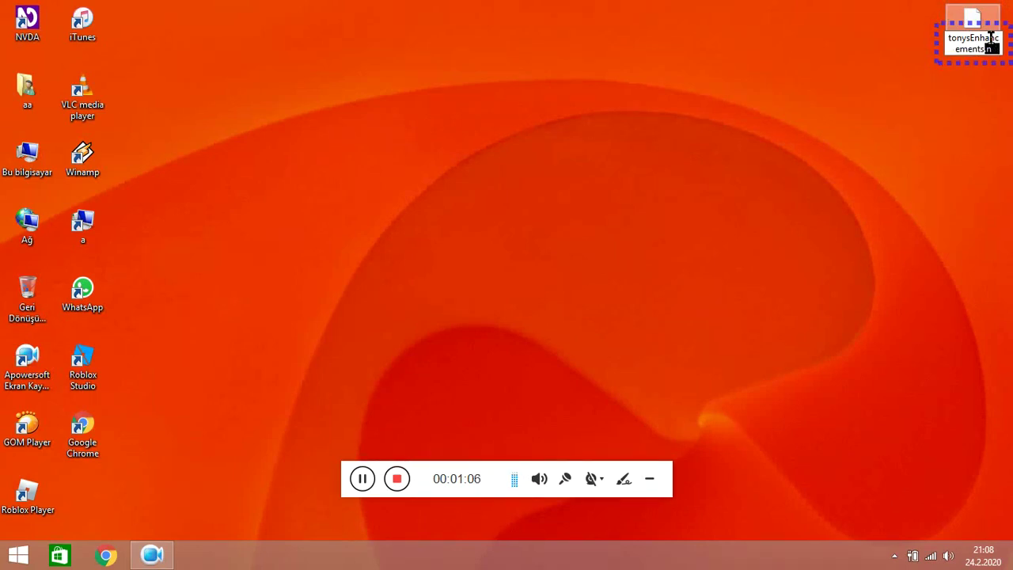
type("zip")
key("Return")
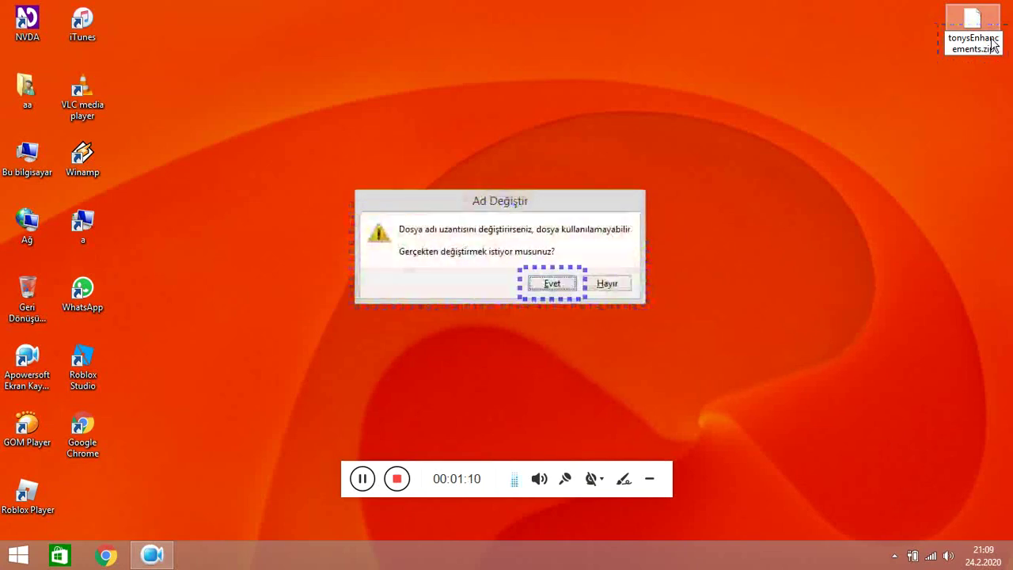
key("Return")
Copy manifest.ini out of tonysEnhancements.zip onto the desktop and close the archive window.
mouse_move(995, 46)
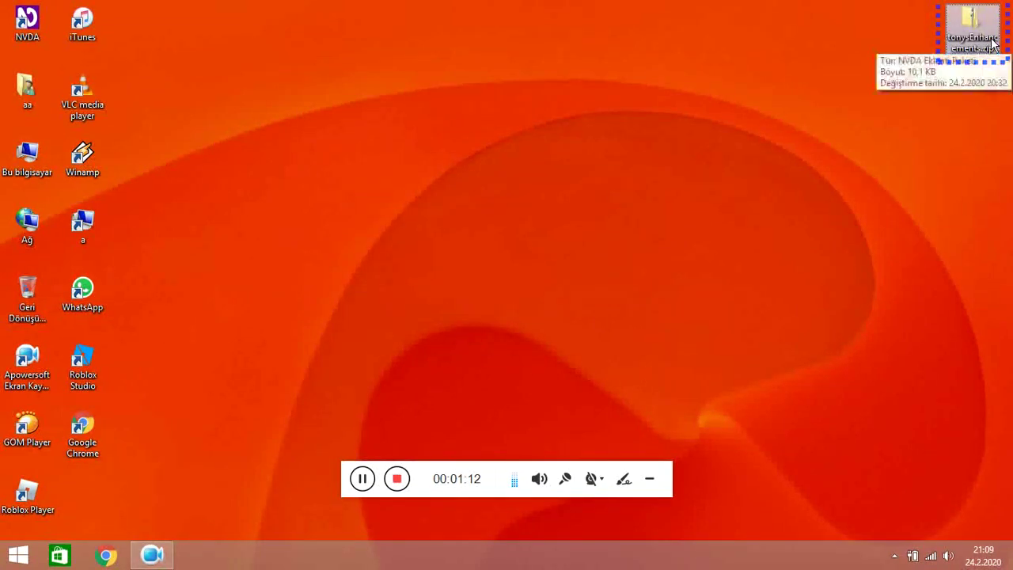
double_click(974, 28)
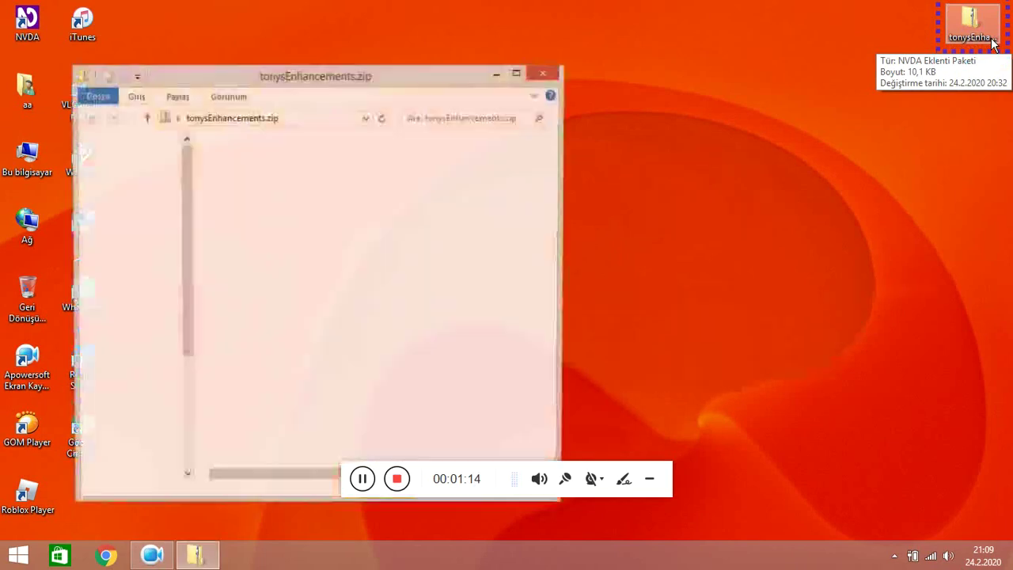
key("Down")
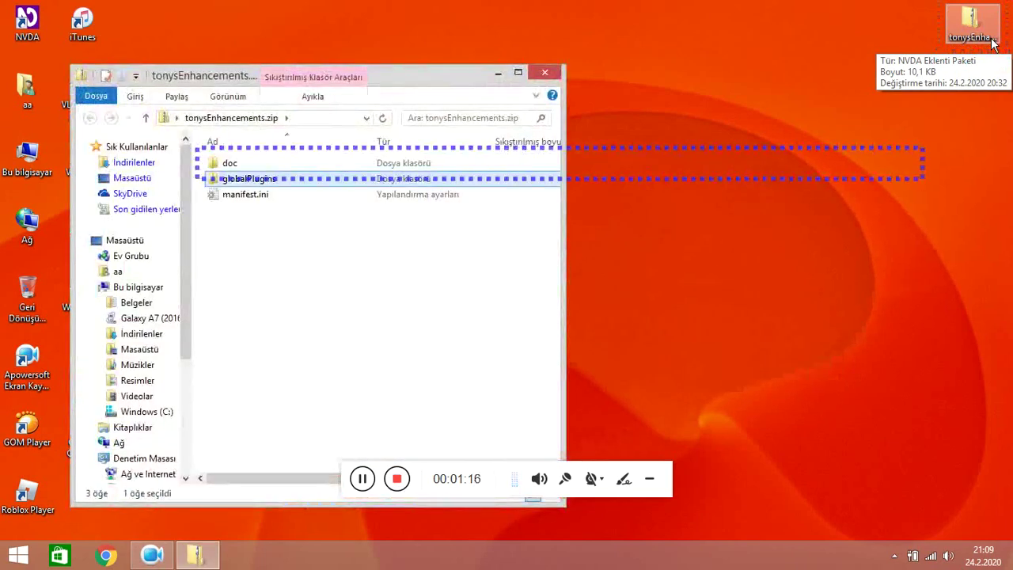
key("Down")
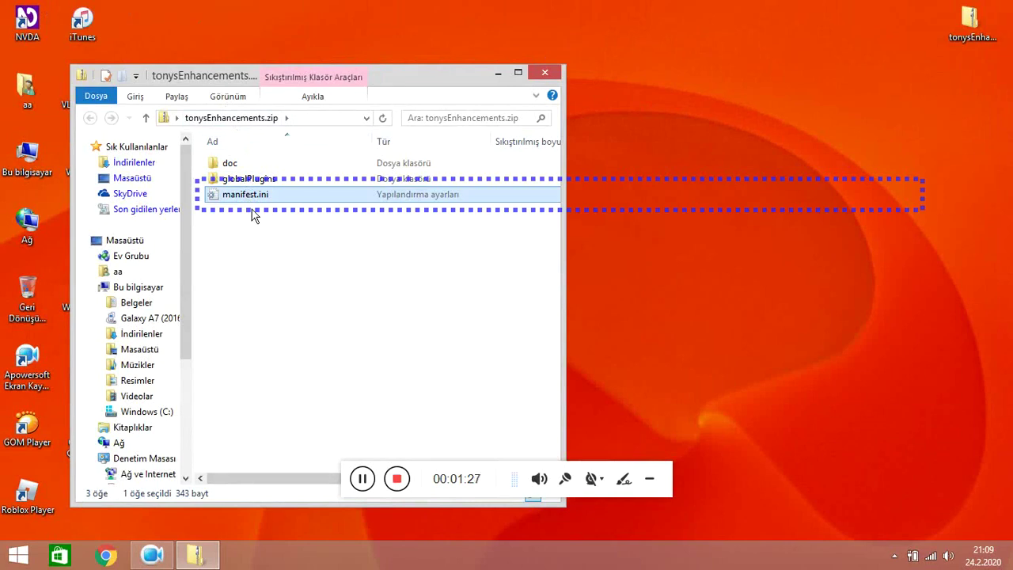
left_click_drag(252, 203, 283, 150)
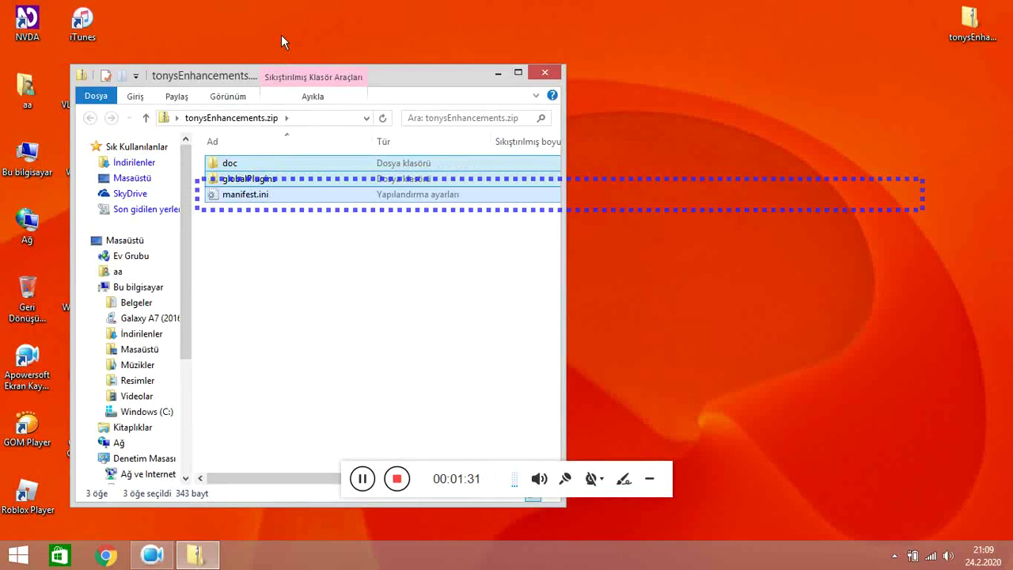
key("Up")
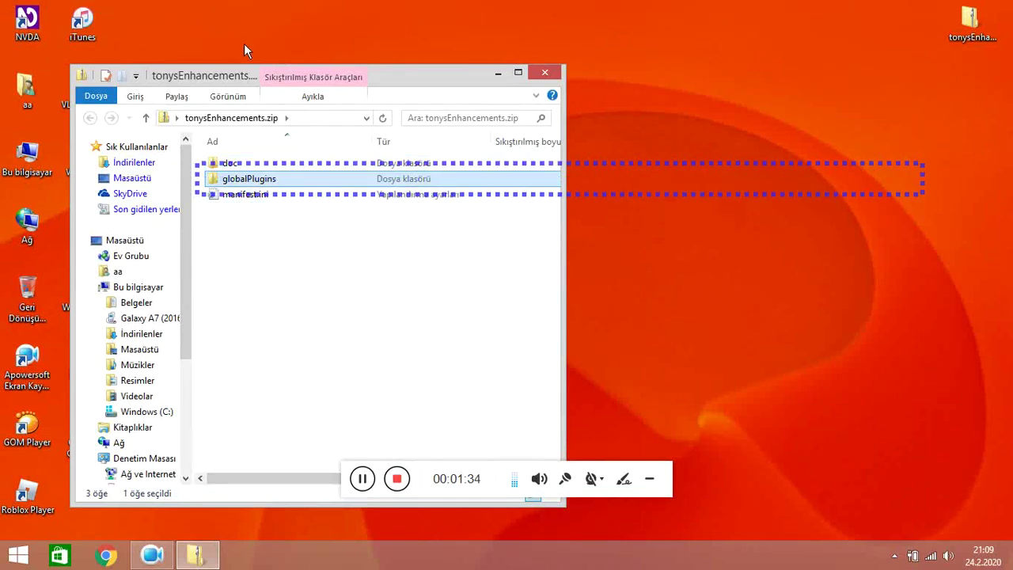
left_click(262, 198)
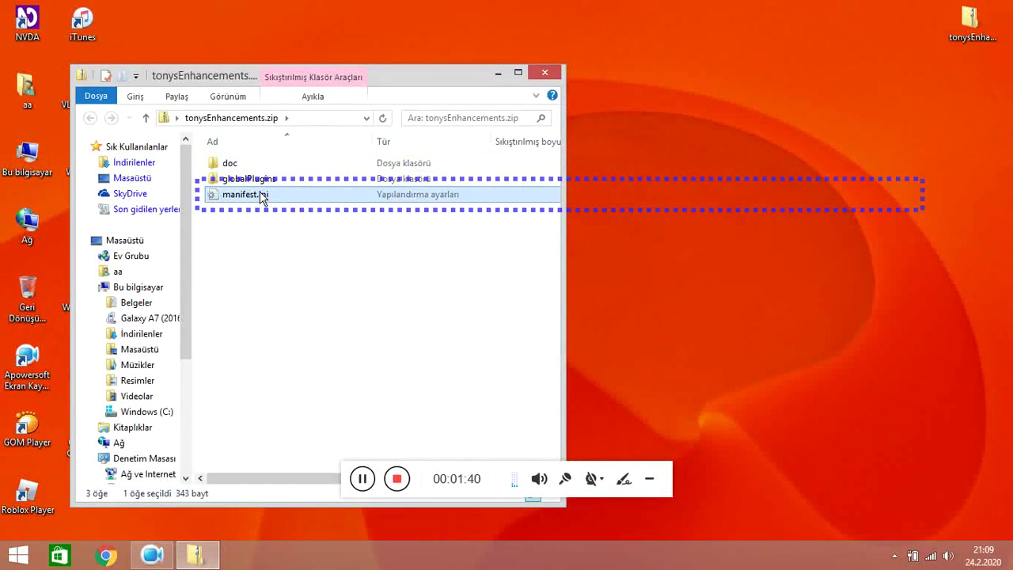
left_click_drag(262, 198, 310, 6)
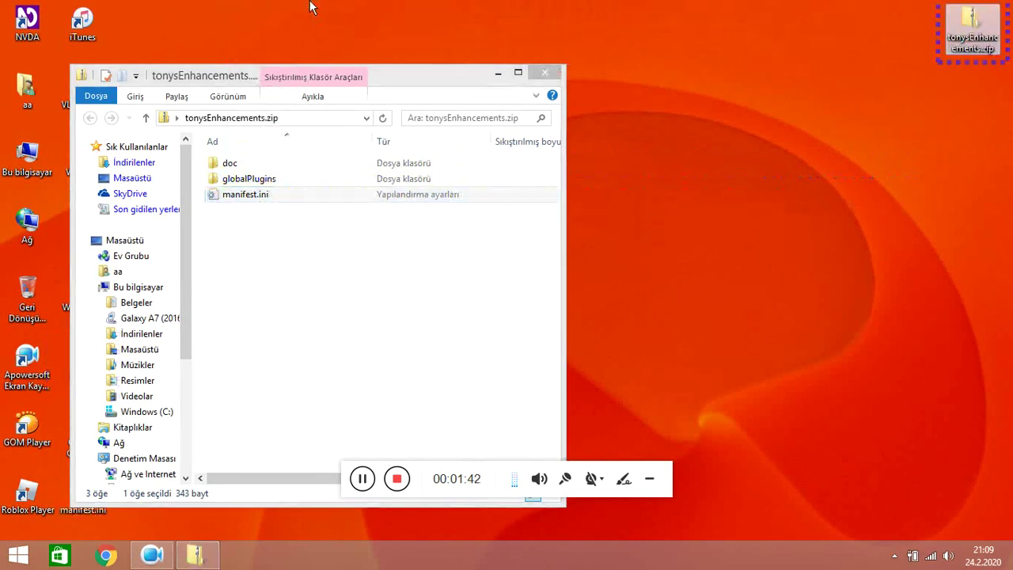
key("alt+F4")
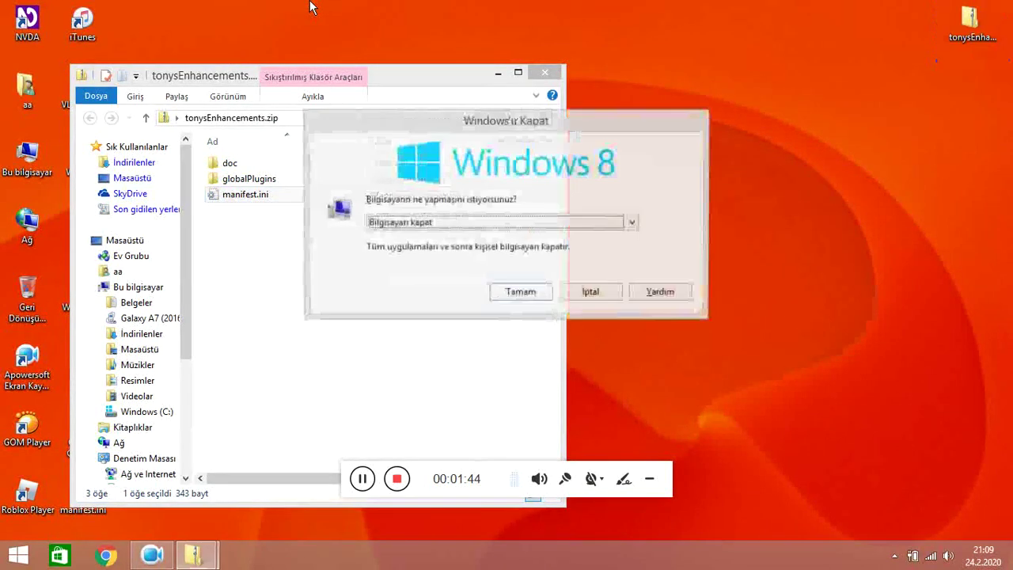
key("Escape")
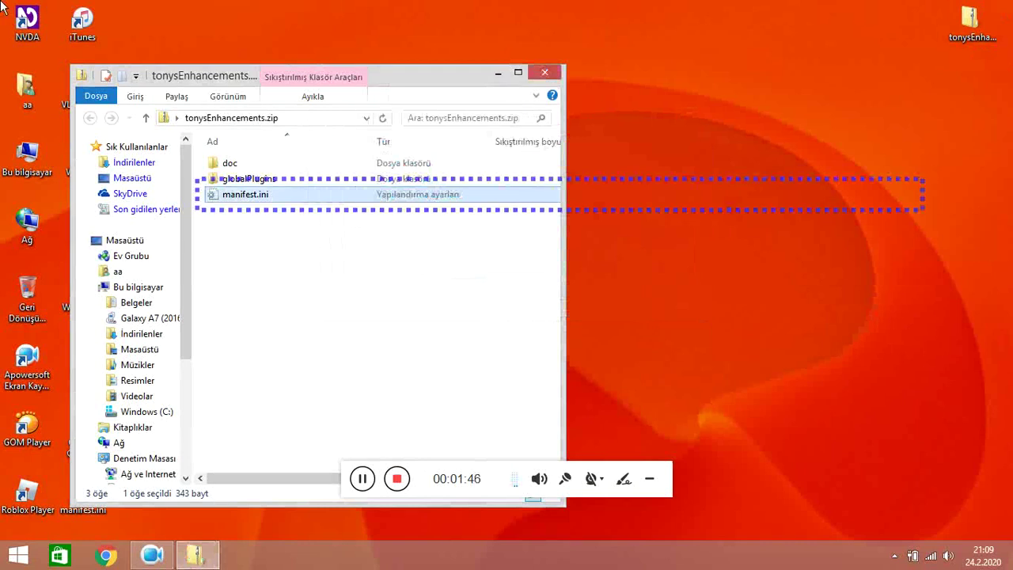
key("alt+F4")
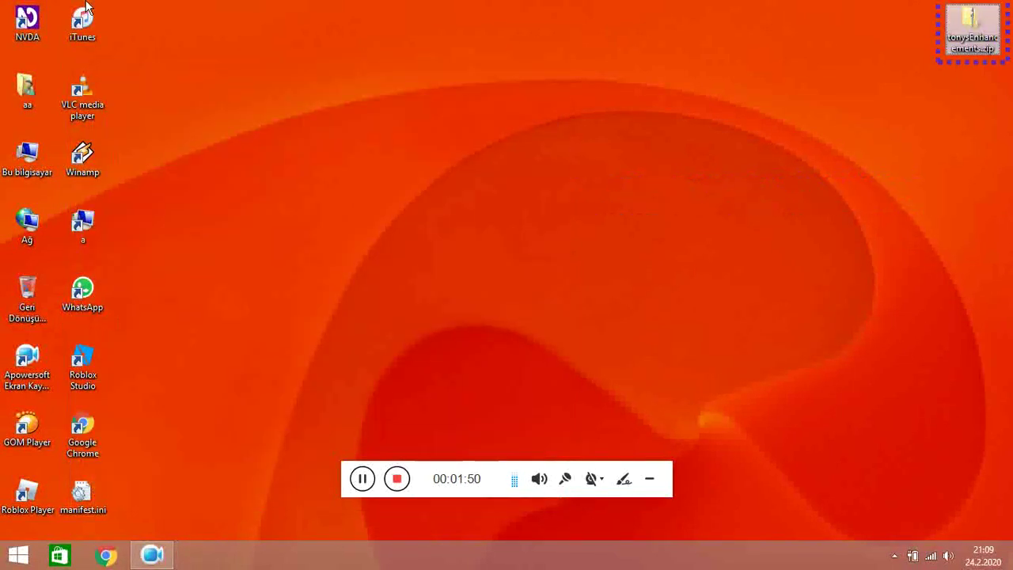
Open the extracted manifest.ini from the desktop for editing.
key("Left")
key("Down")
key("Down")
key("Down")
key("Down")
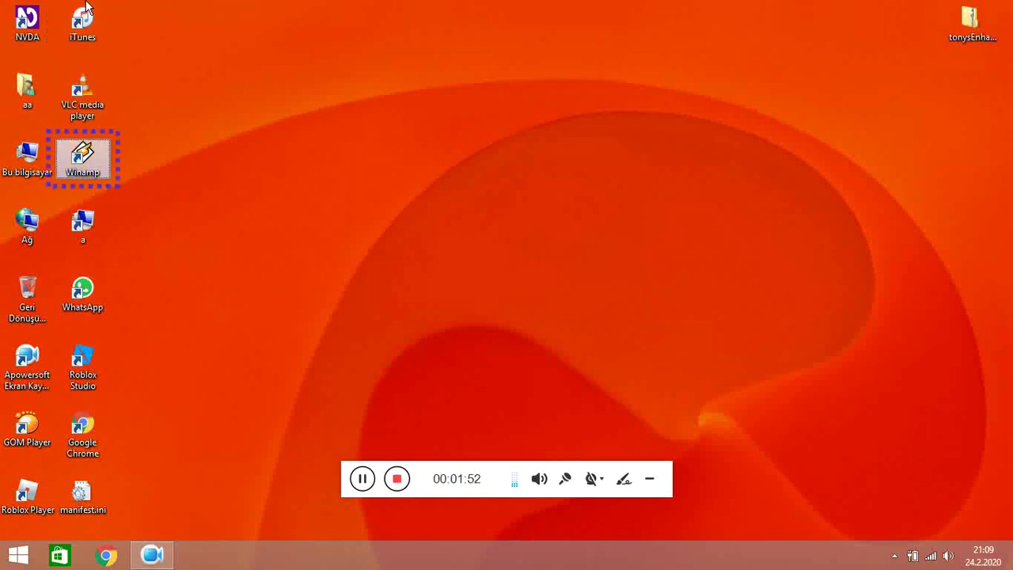
key("Down")
key("Down")
key("Down")
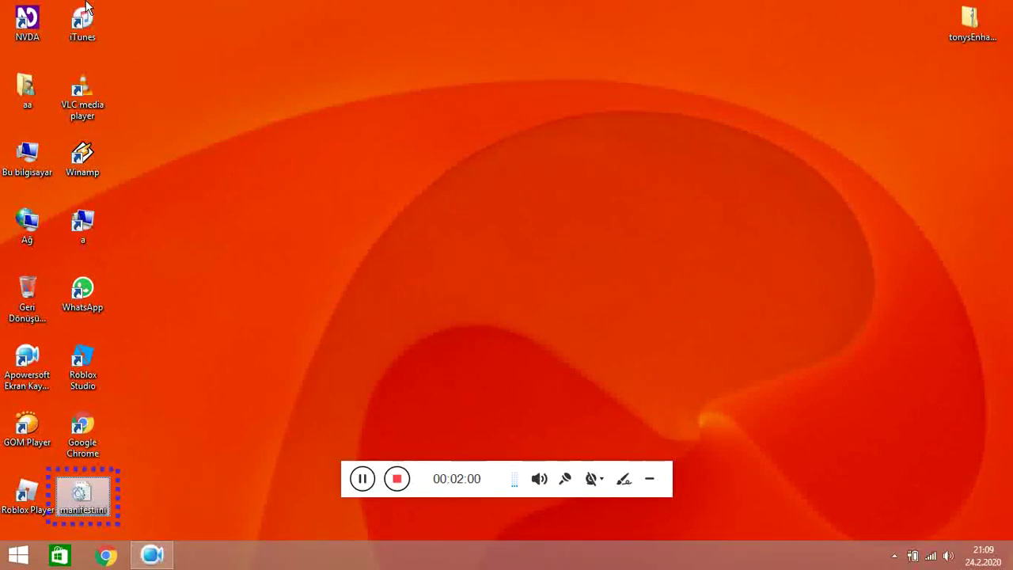
key("Return")
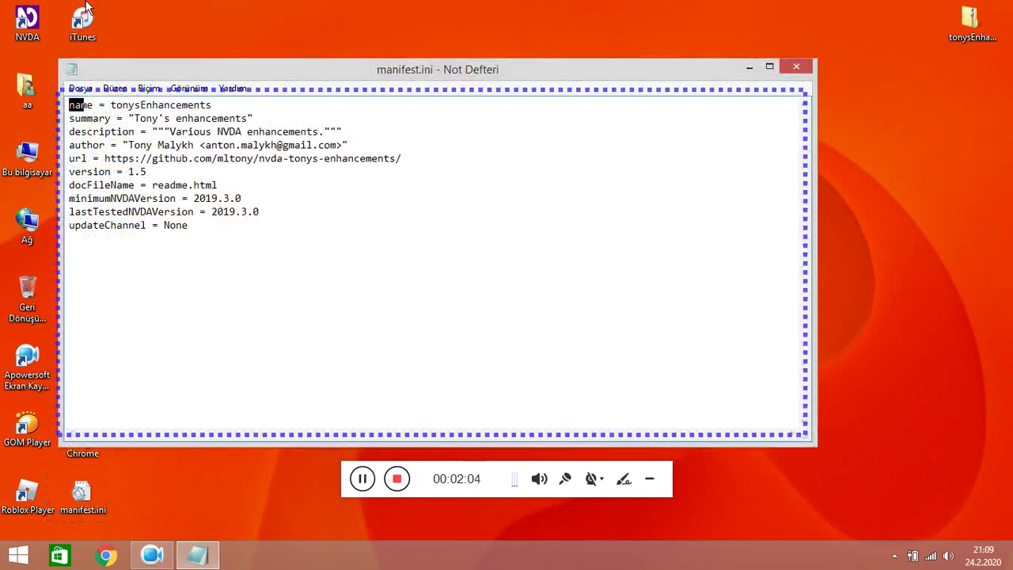
Set the minimumNVDAVersion value in manifest.ini to 2017.2.
key("Down")
key("Down")
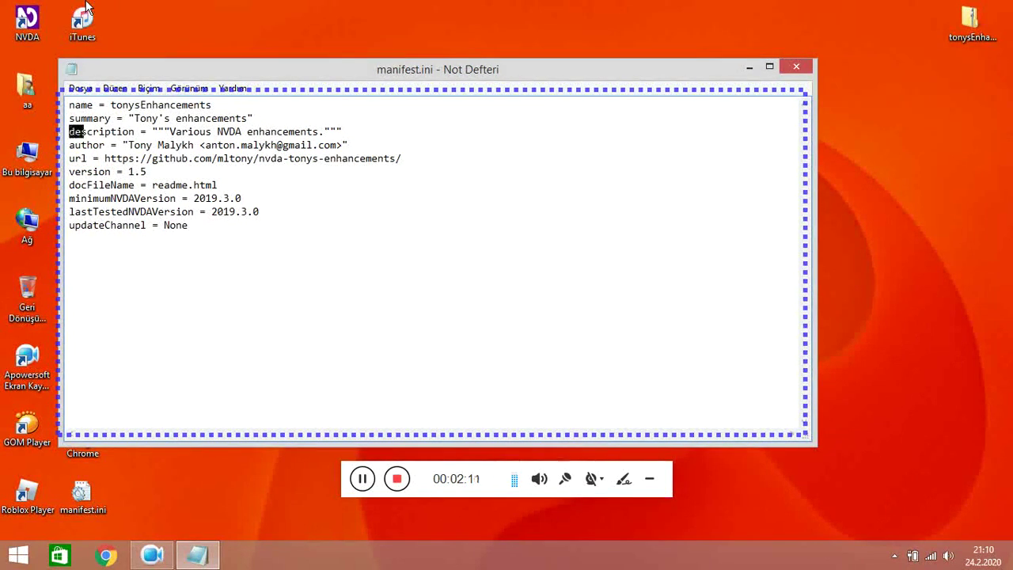
key("Down")
key("Down")
key("Down")
key("Down")
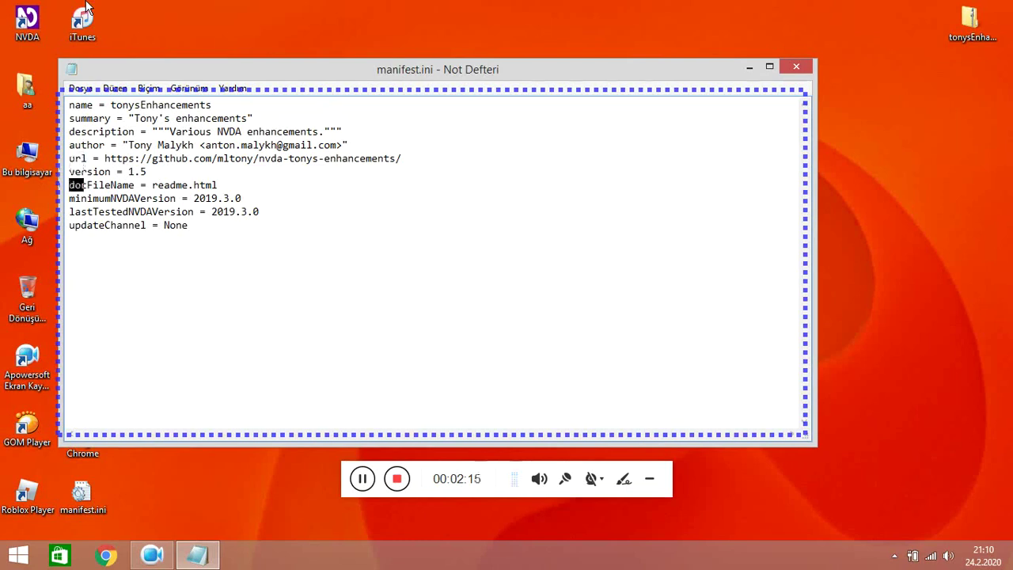
key("Down")
key("Down")
key("Up")
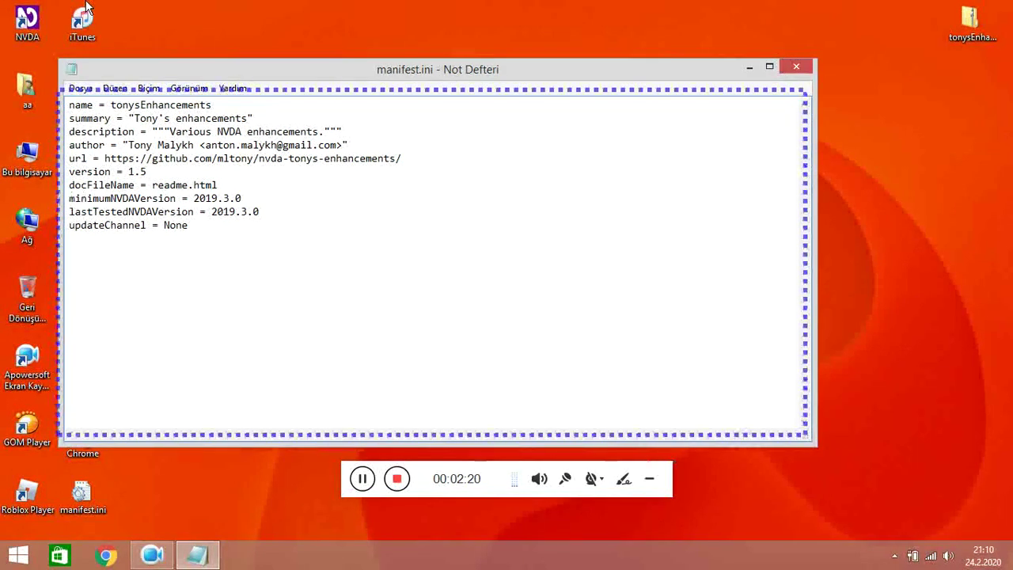
key("Right")
key("Right")
key("Right")
key("Right")
key("Right")
key("Right")
key("Right")
key("Right")
key("Right")
key("Right")
key("Right")
key("Right")
key("Right")
key("Right")
key("Right")
key("Right")
key("Right")
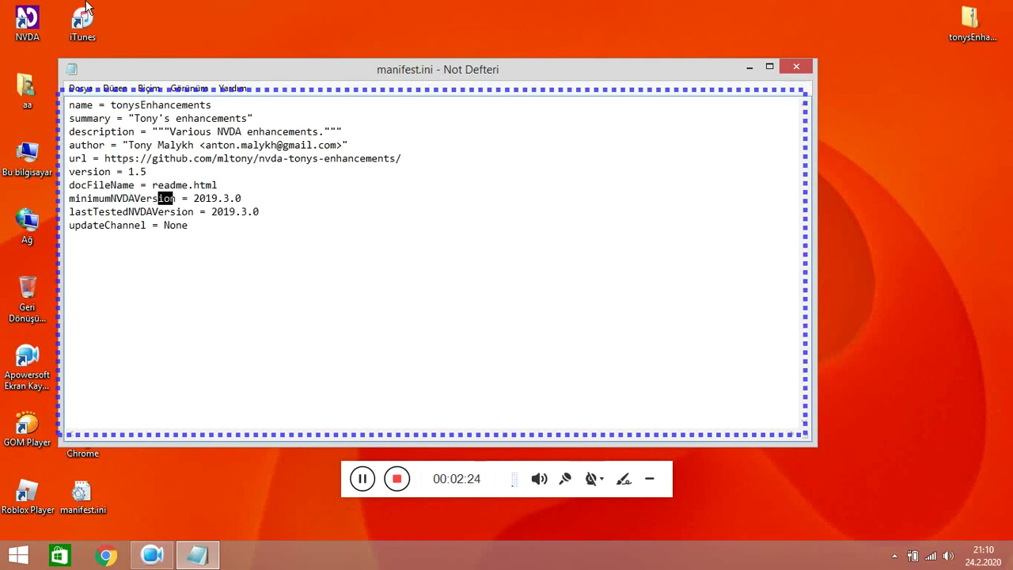
key("Right")
key("Right")
key("Right")
key("Right")
key("Right")
key("Right")
key("Right")
key("Right")
key("Right")
key("Right")
key("Right")
key("Right")
key("BackSpace")
key("BackSpace")
key("BackSpace")
key("BackSpace")
key("BackSpace")
key("BackSpace")
key("BackSpace")
key("BackSpace")
key("BackSpace")
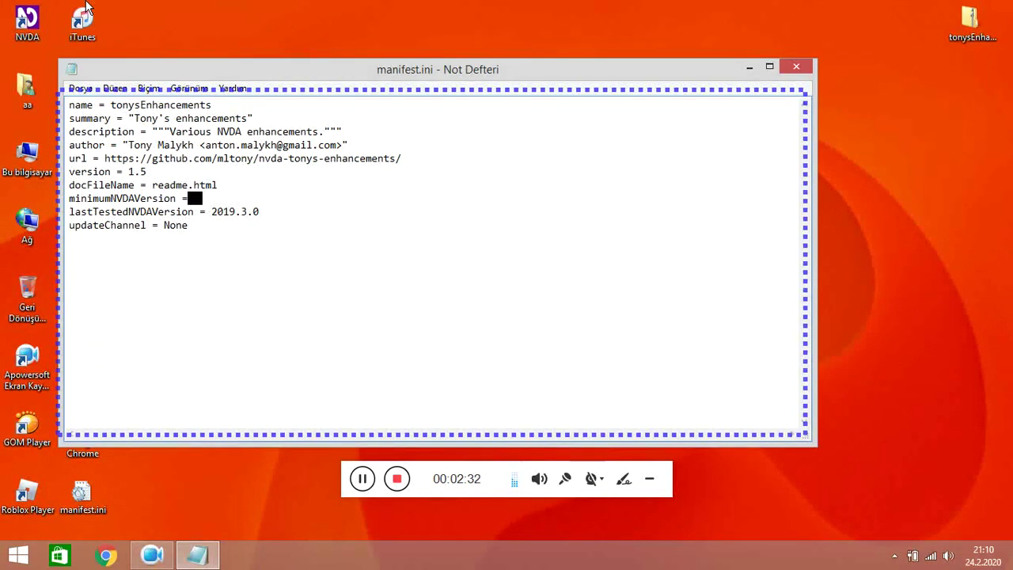
type("2017.2")
Close manifest.ini and save the changes to it.
key("alt+F4")
key("Tab")
key("shift+Tab")
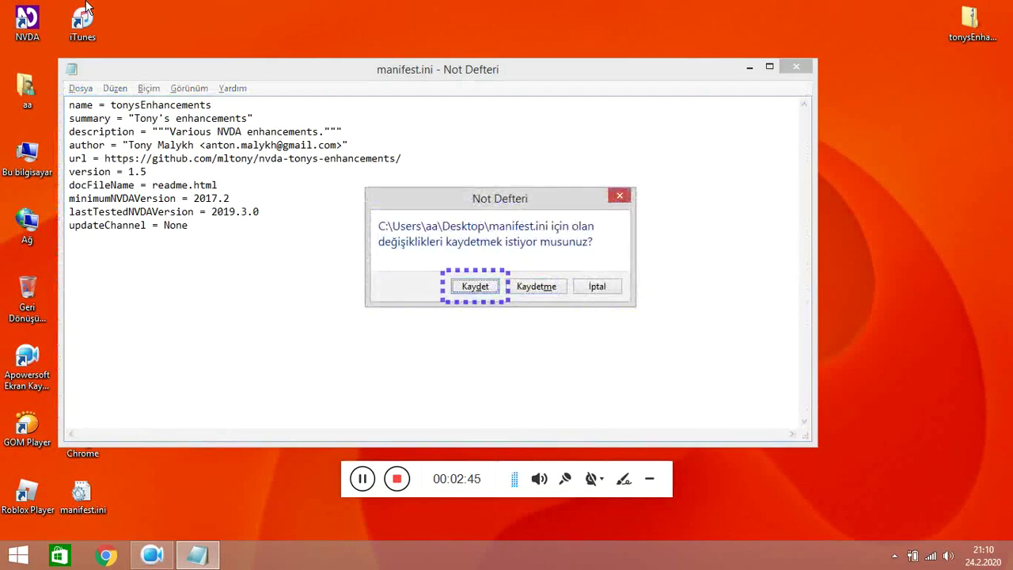
key("Return")
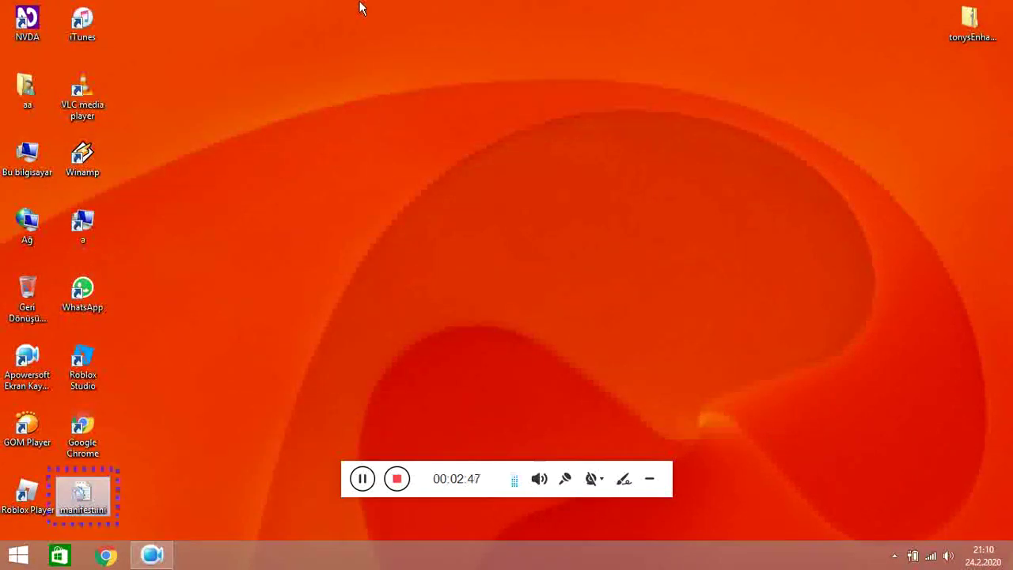
Permanently delete the original manifest.ini from inside tonysEnhancements.zip.
key("t")
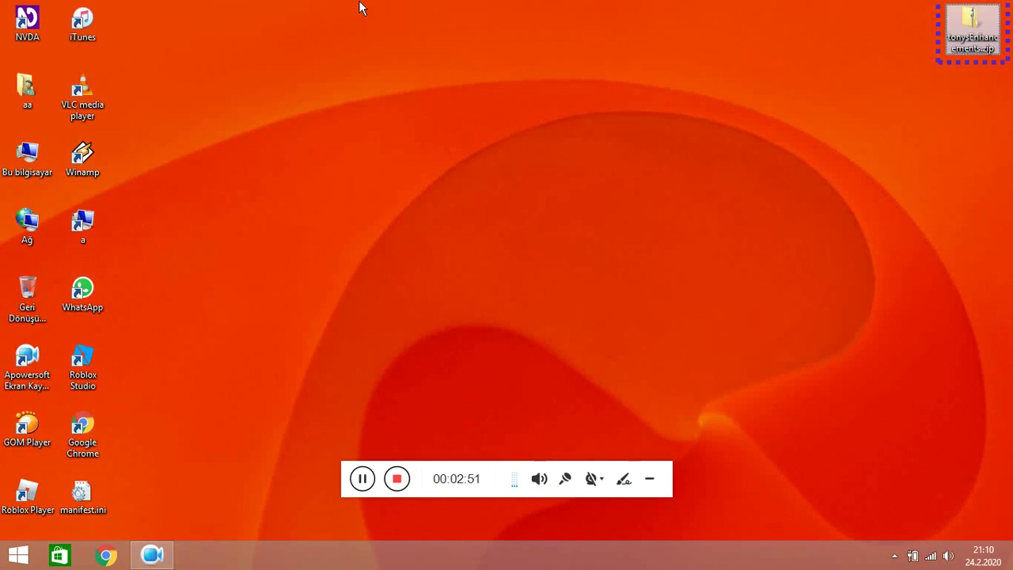
key("Return")
key("Down")
key("Down")
key("Down")
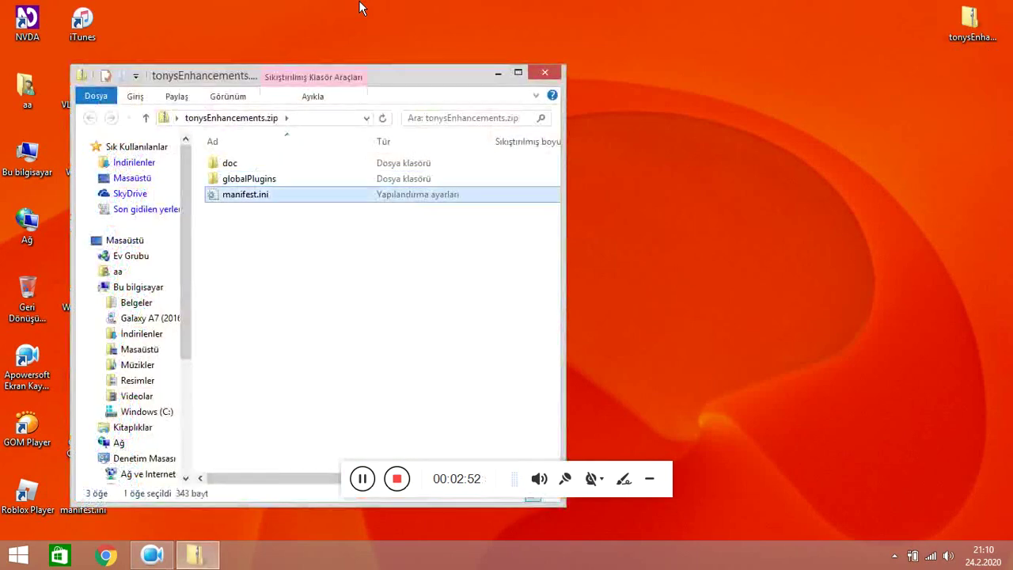
key("Up")
key("Down")
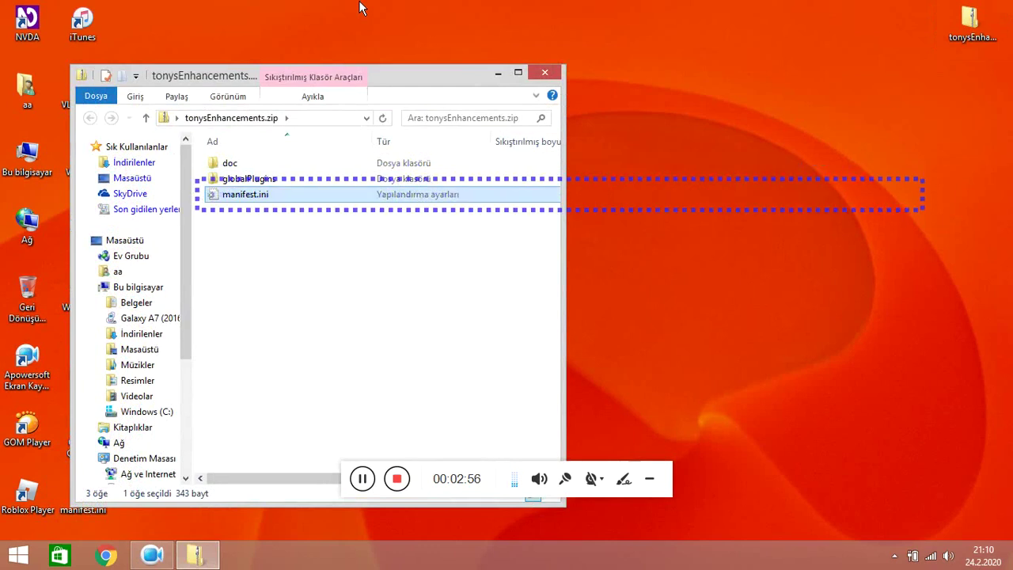
key("Delete")
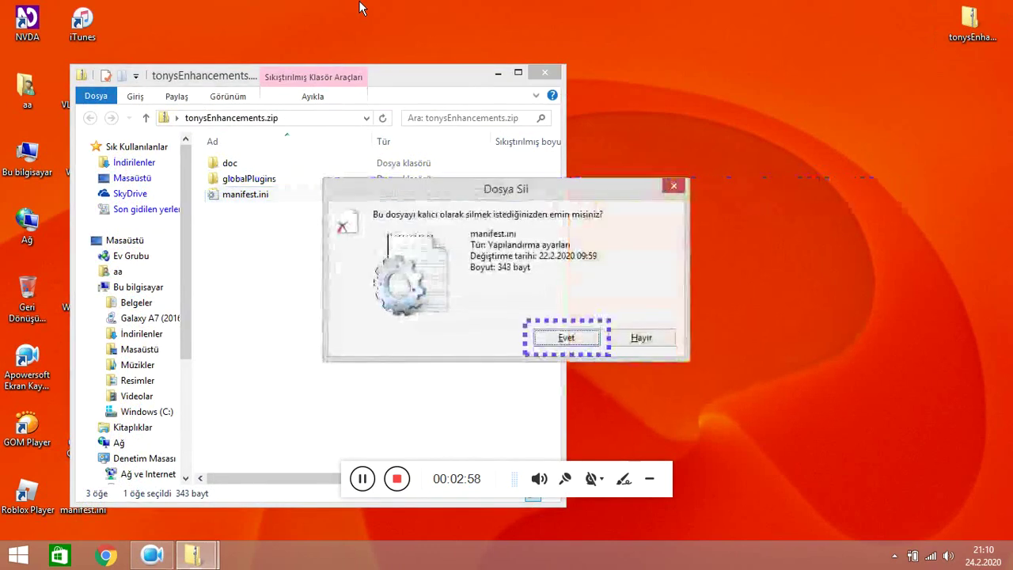
key("Right")
key("Left")
key("Return")
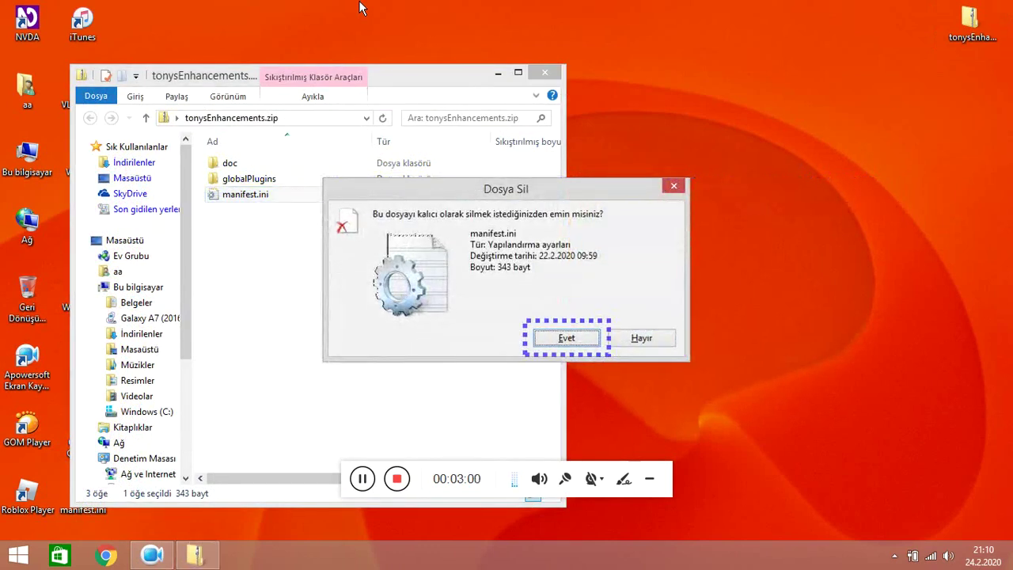
Close the zip folder window and move manifest.ini on the desktop to just below tonysEnhancements.zip.
key("alt+F4")
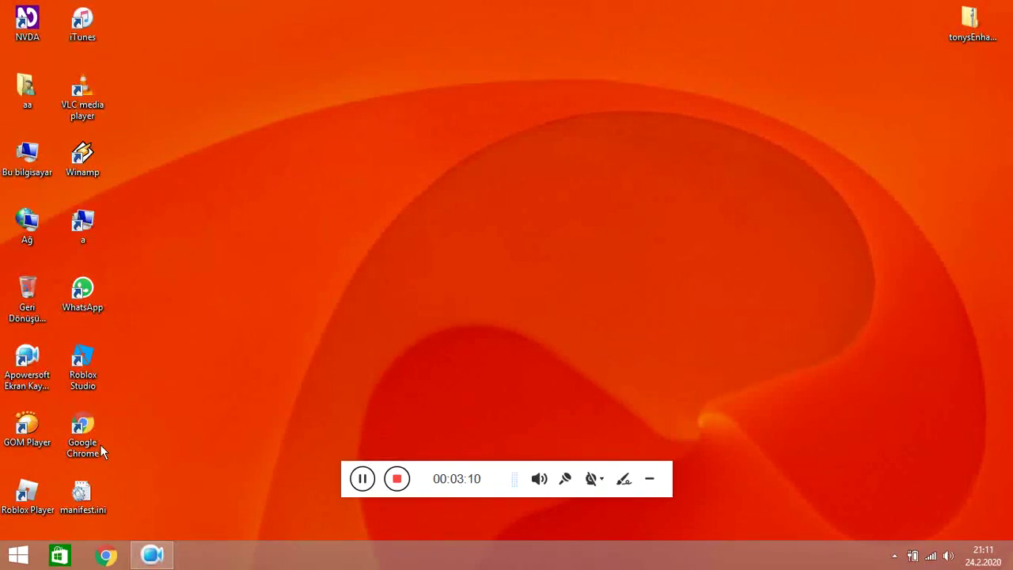
left_click_drag(94, 505, 975, 176)
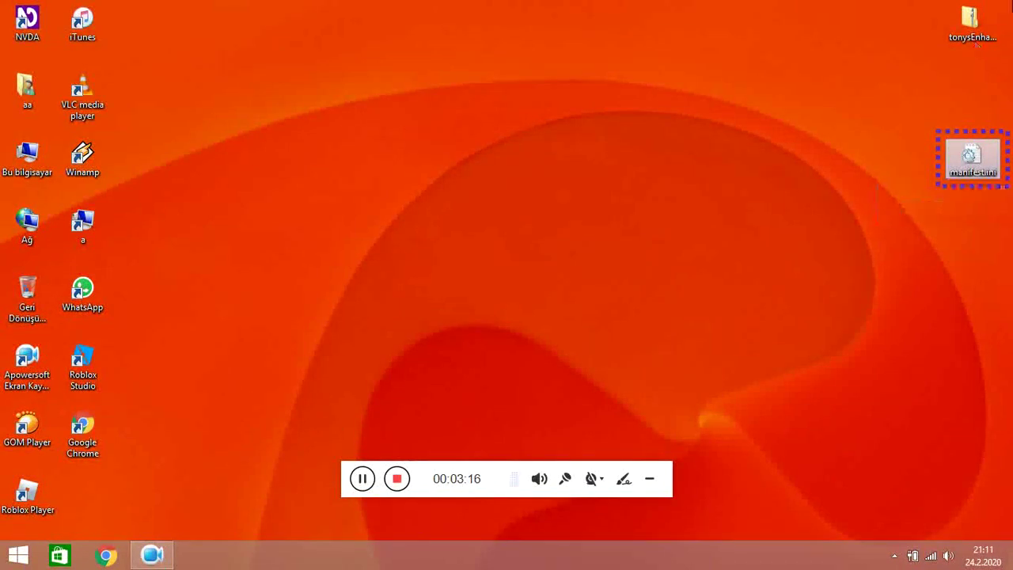
Open tonysEnhancements.zip from the desktop in WinRAR.
right_click(997, 16)
key("Down")
key("Down")
key("Down")
key("Down")
key("Down")
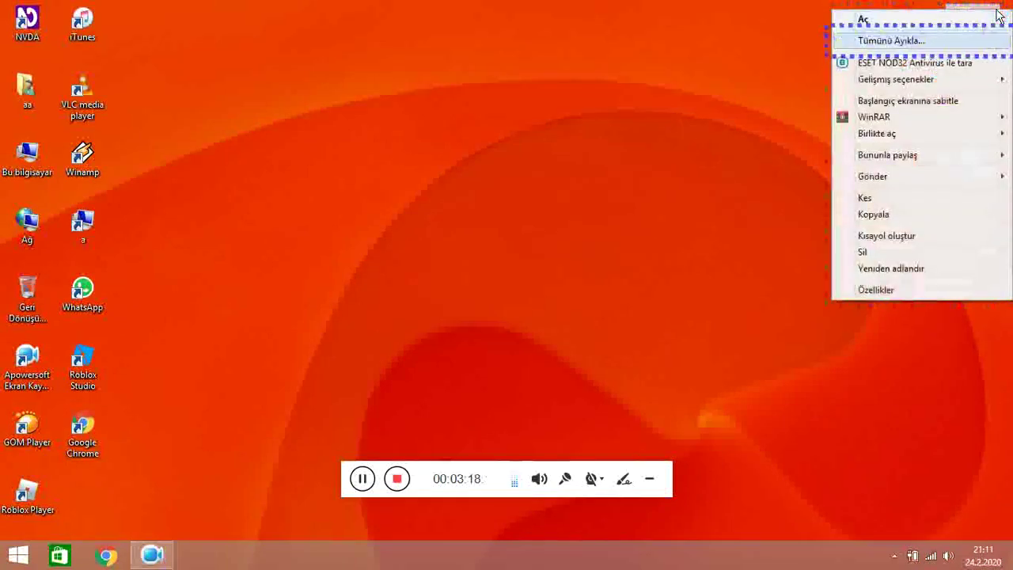
key("Down")
key("Down")
key("Up")
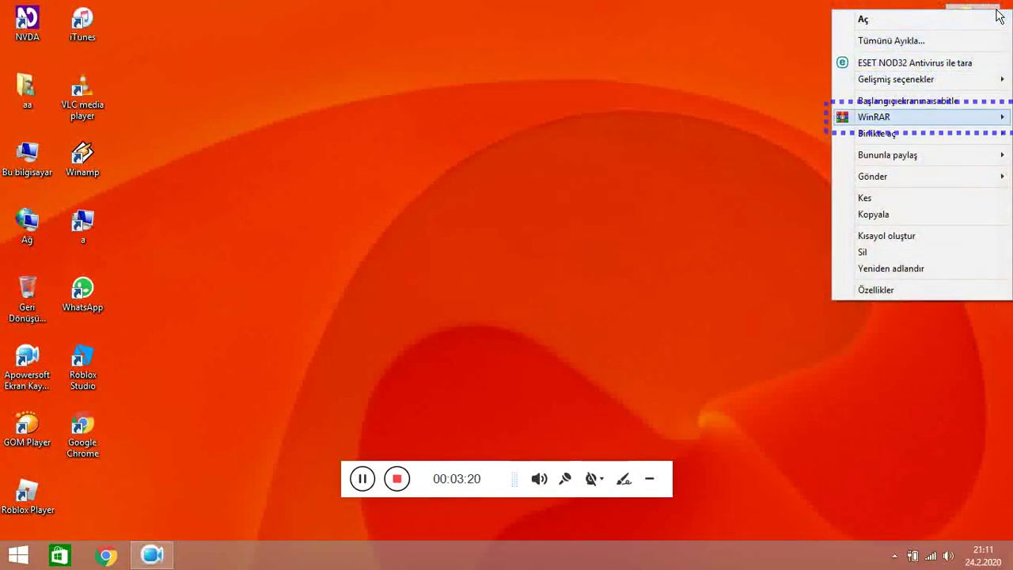
key("Right")
key("Return")
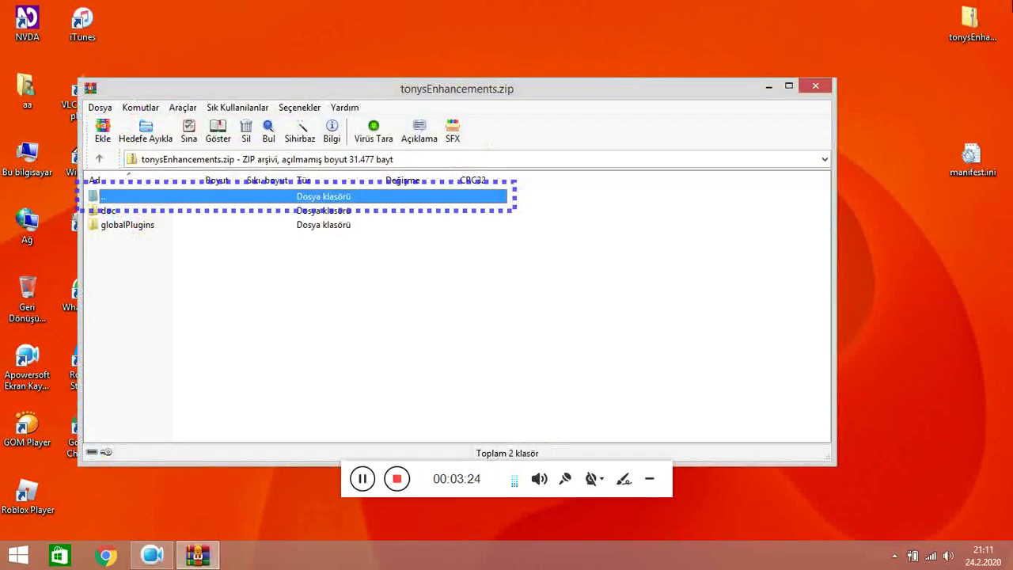
Bring the edited manifest.ini from the desktop into the open archive and set its compression method to "En iyi".
left_click_drag(976, 163, 567, 306)
left_click_drag(559, 311, 443, 344)
key("Tab")
key("Tab")
key("Tab")
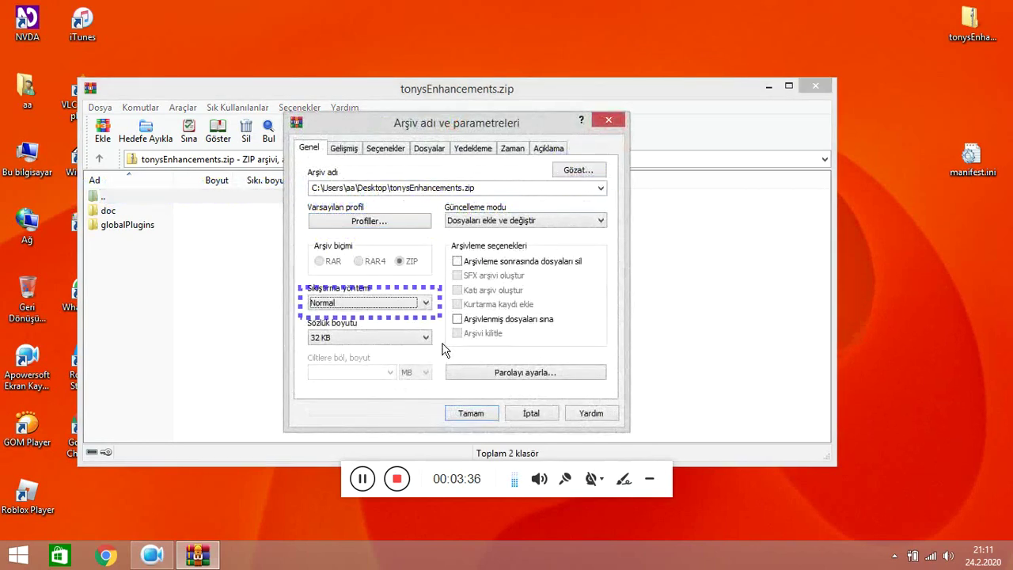
key("Down")
key("Down")
Set the archive's update mode to "Dosyaları ekle ve güncelle".
key("Tab")
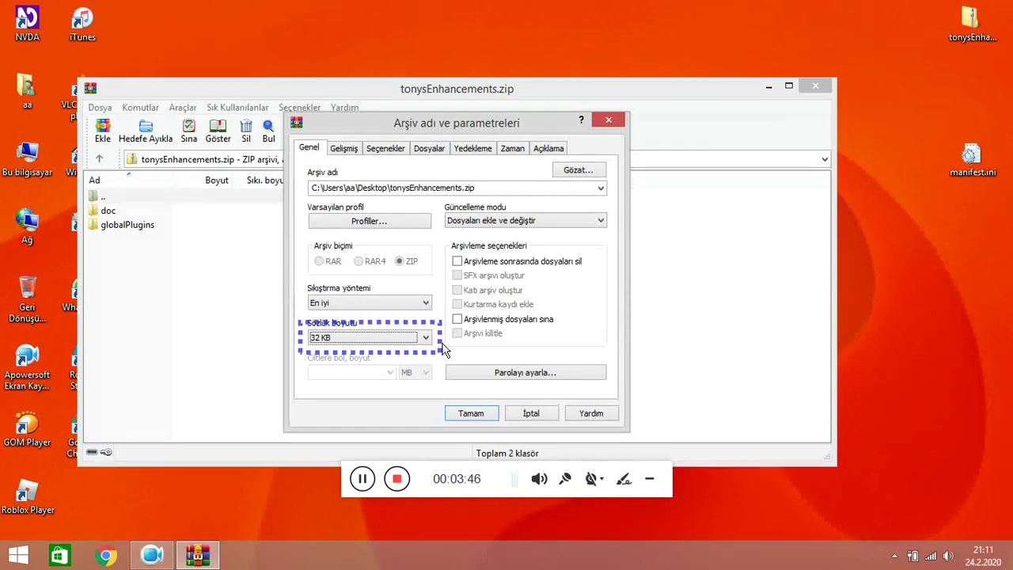
key("Tab")
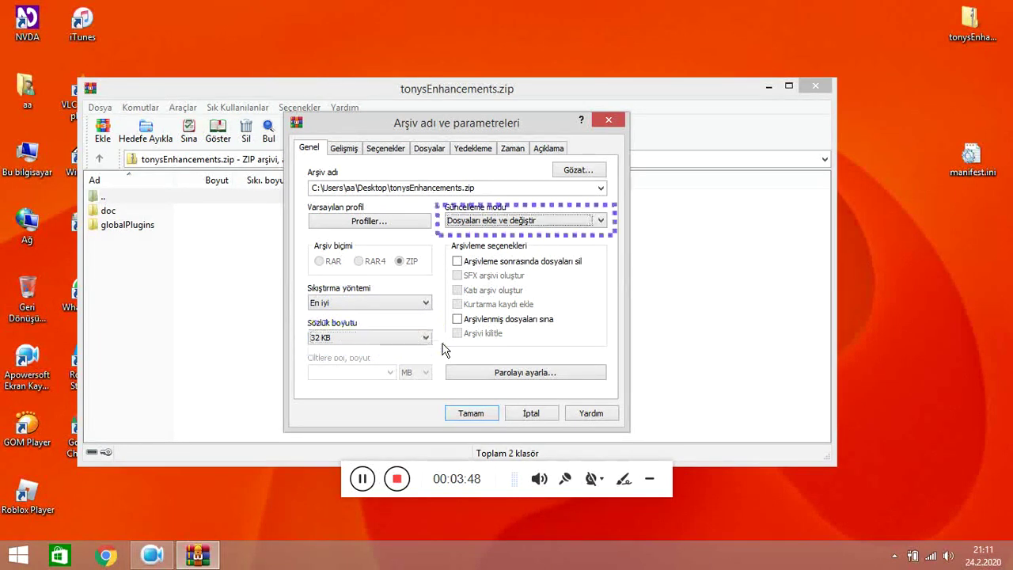
key("Down")
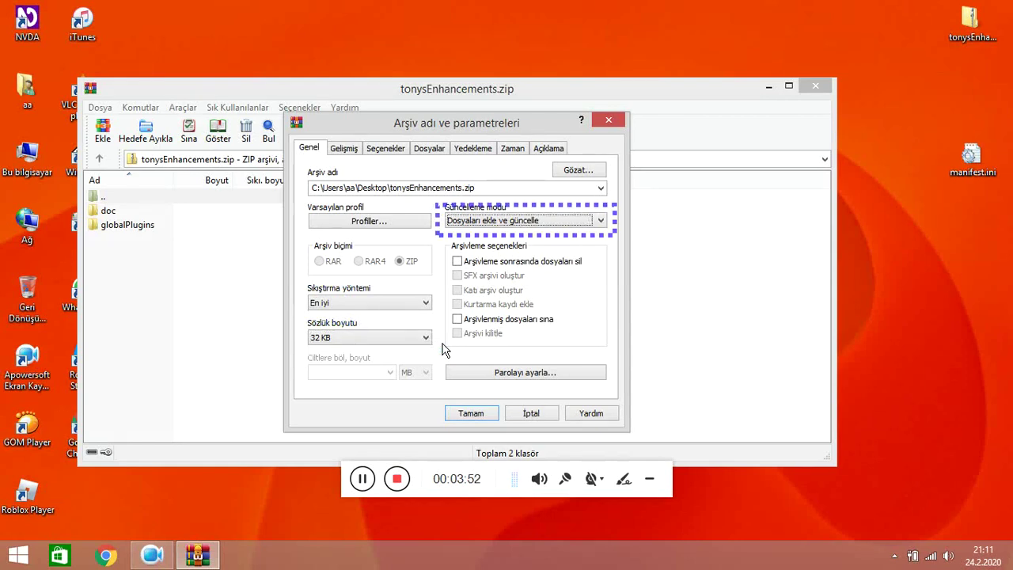
Enable the archiving options "Arşivleme sonrasında dosyaları sil" and "Arşivlenmiş dosyaları sına".
key("Tab")
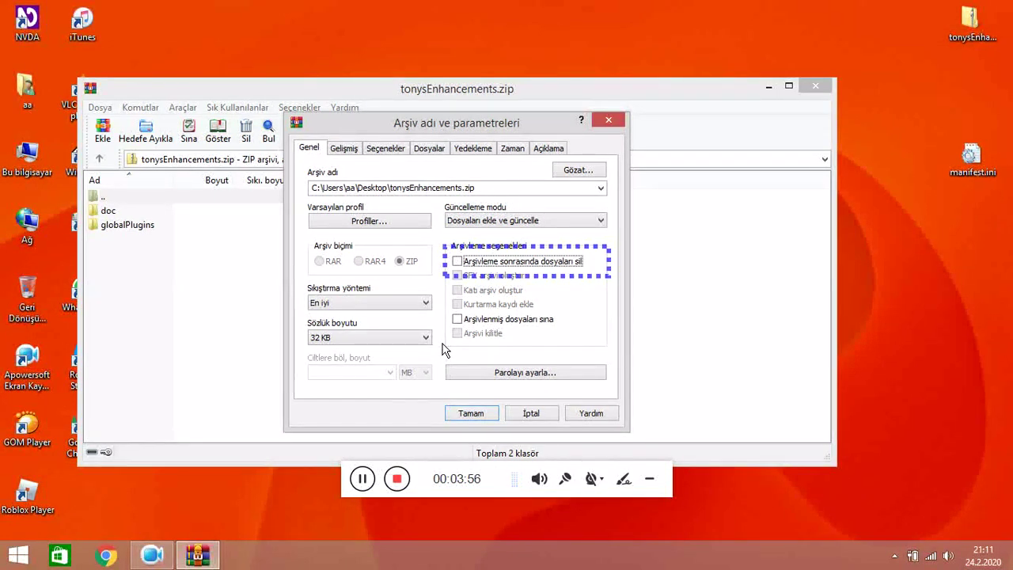
key("space")
key("Tab")
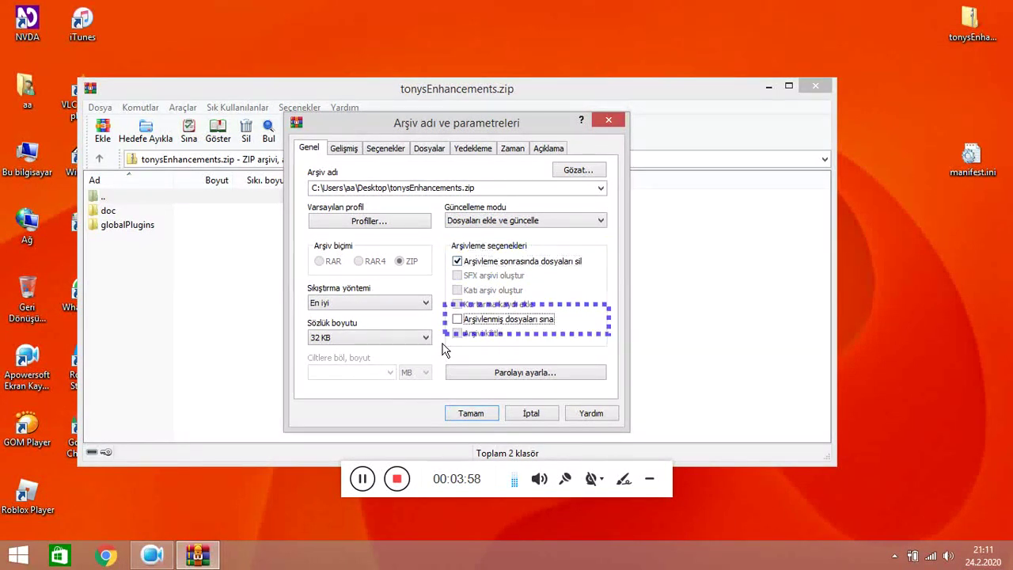
key("space")
Review the general archiving settings, including compression method, dictionary size, update mode and the archiving options.
key("Tab")
key("Tab")
key("Tab")
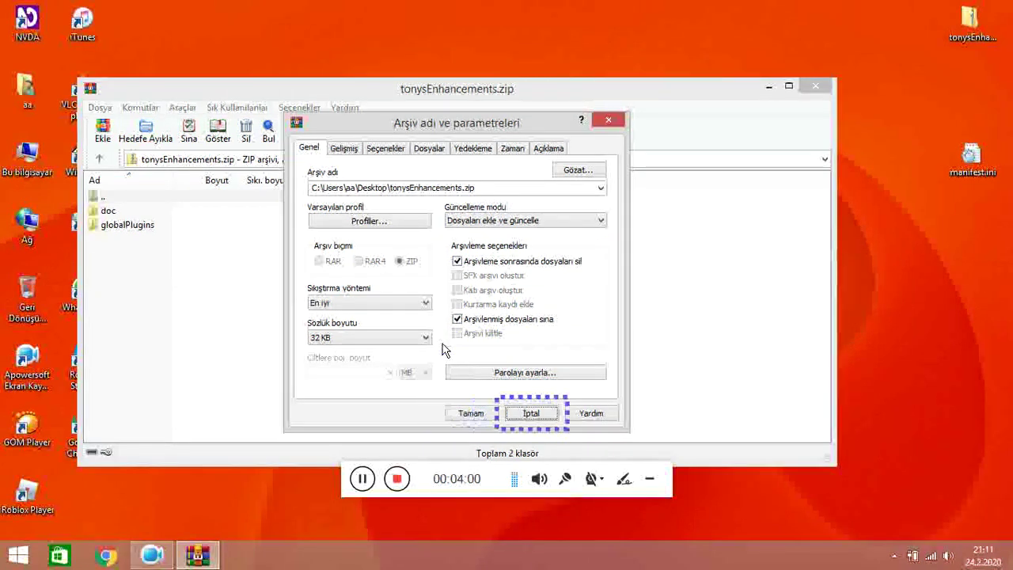
key("Tab")
key("Tab")
key("Tab")
key("Tab")
key("Tab")
key("Tab")
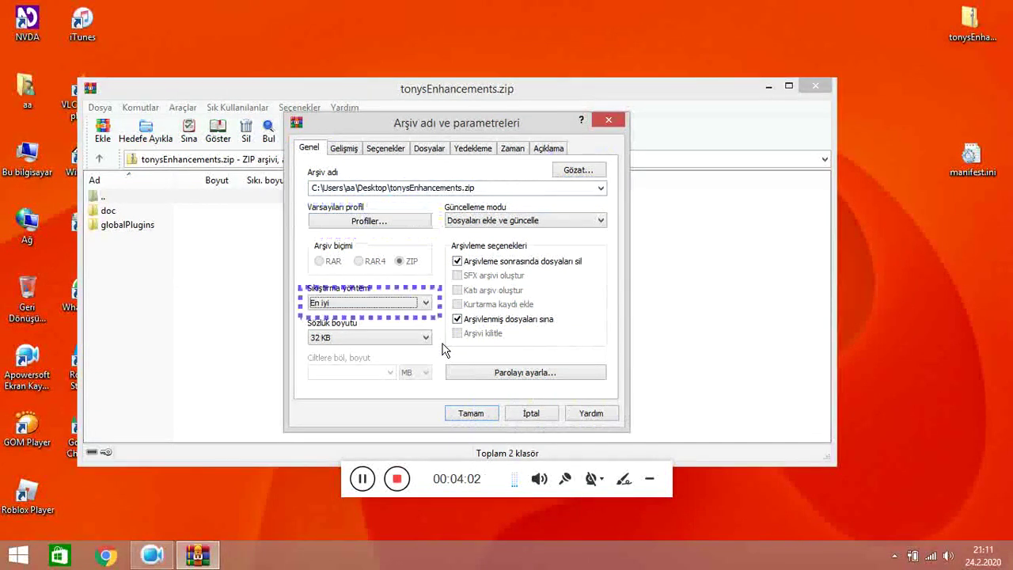
key("Tab")
key("Tab")
key("Tab")
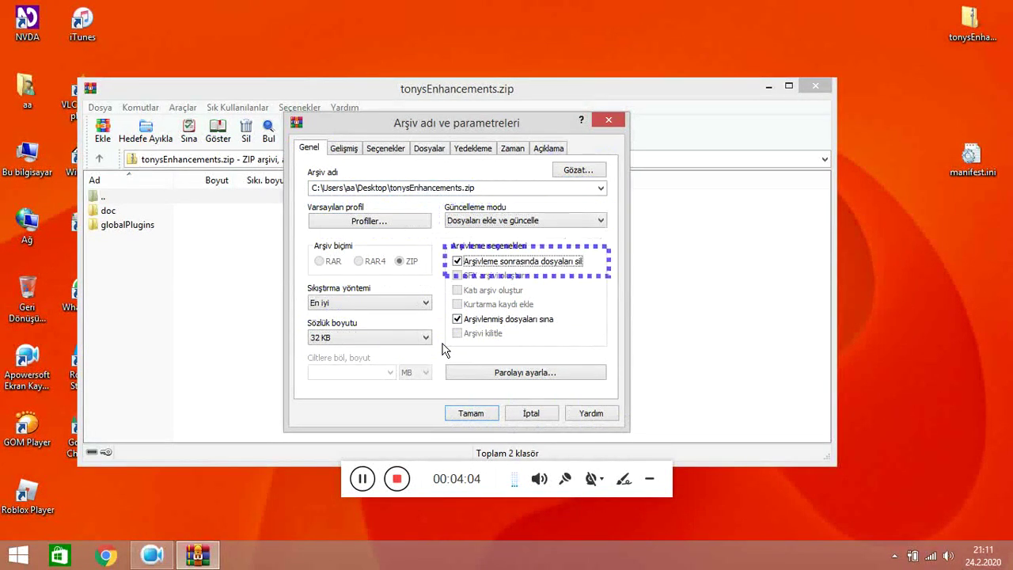
key("Tab")
key("Tab")
key("Tab")
key("Tab")
key("Tab")
key("Tab")
key("Tab")
key("Tab")
key("Tab")
key("Tab")
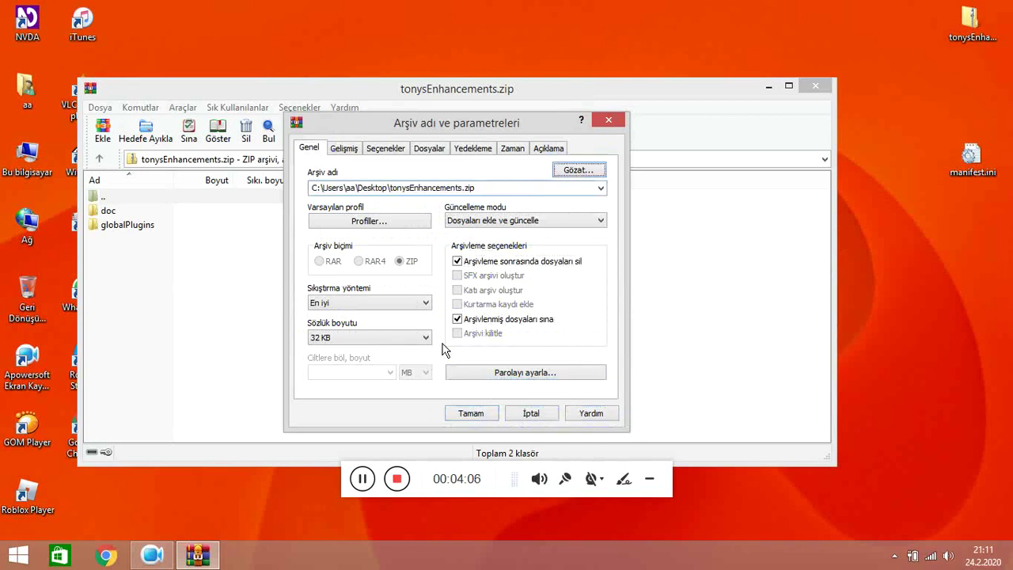
key("Tab")
key("Tab")
key("Tab")
key("Tab")
key("Tab")
key("Tab")
key("Tab")
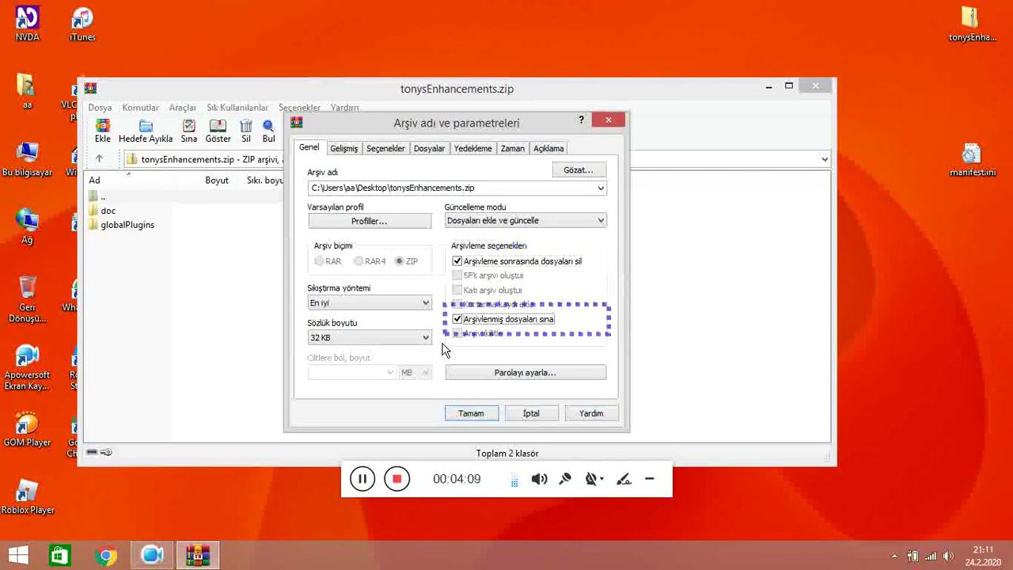
key("Tab")
key("Tab")
key("Tab")
key("Tab")
key("Tab")
key("Tab")
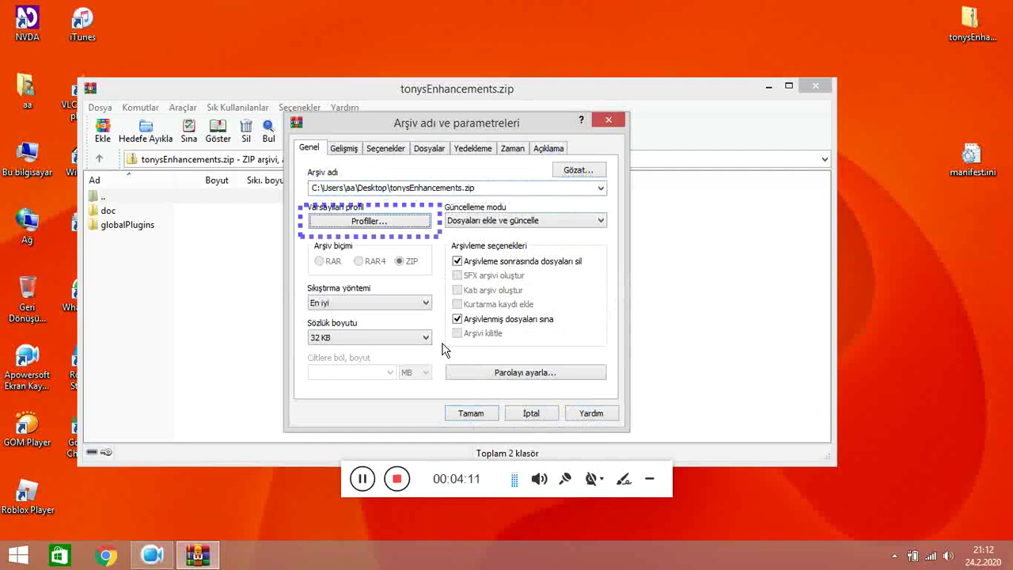
key("Tab")
key("Tab")
key("Tab")
key("Tab")
key("Tab")
key("Tab")
key("Tab")
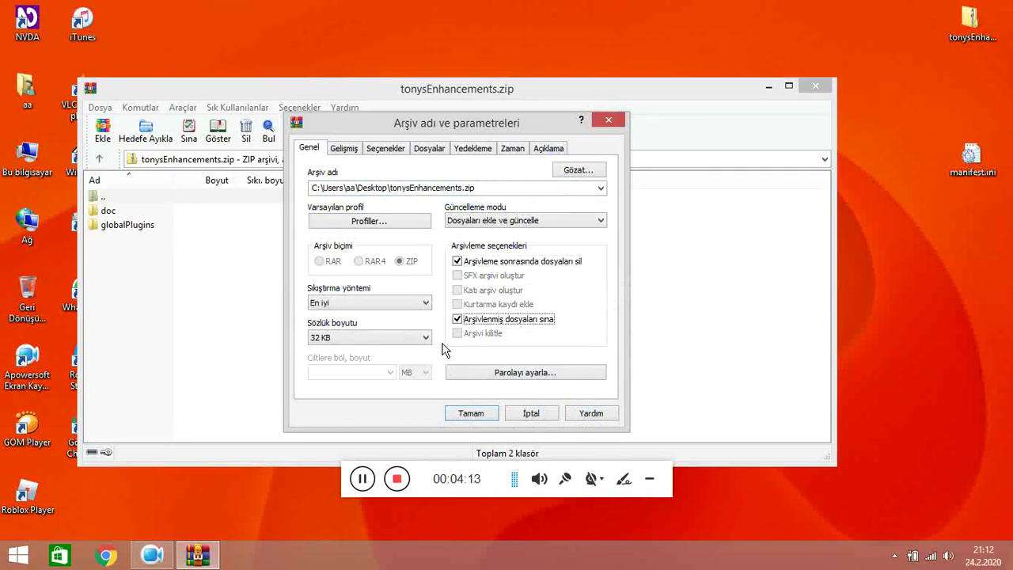
key("Tab")
key("Tab")
key("Tab")
key("Tab")
key("Tab")
key("Tab")
key("Tab")
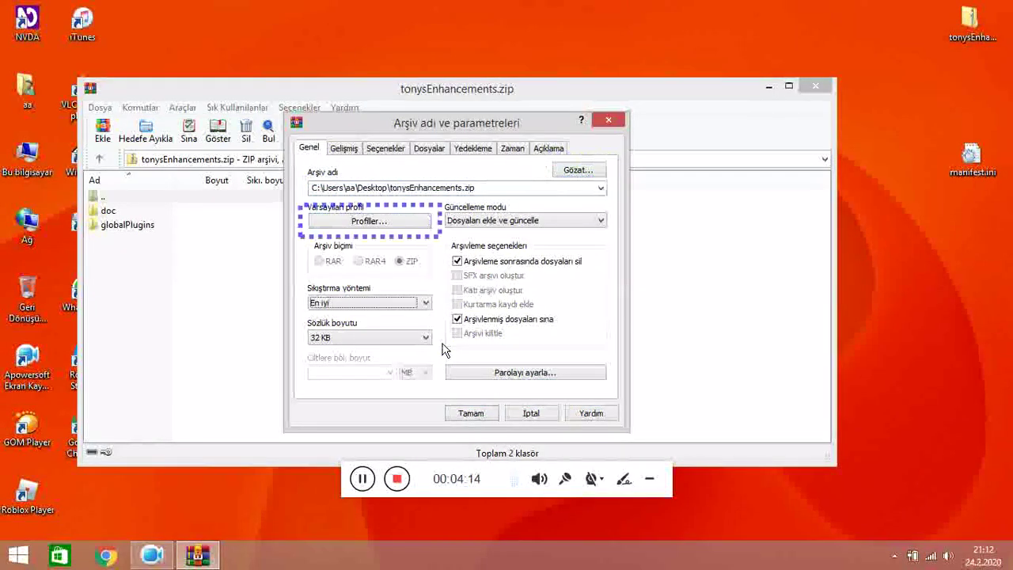
key("Tab")
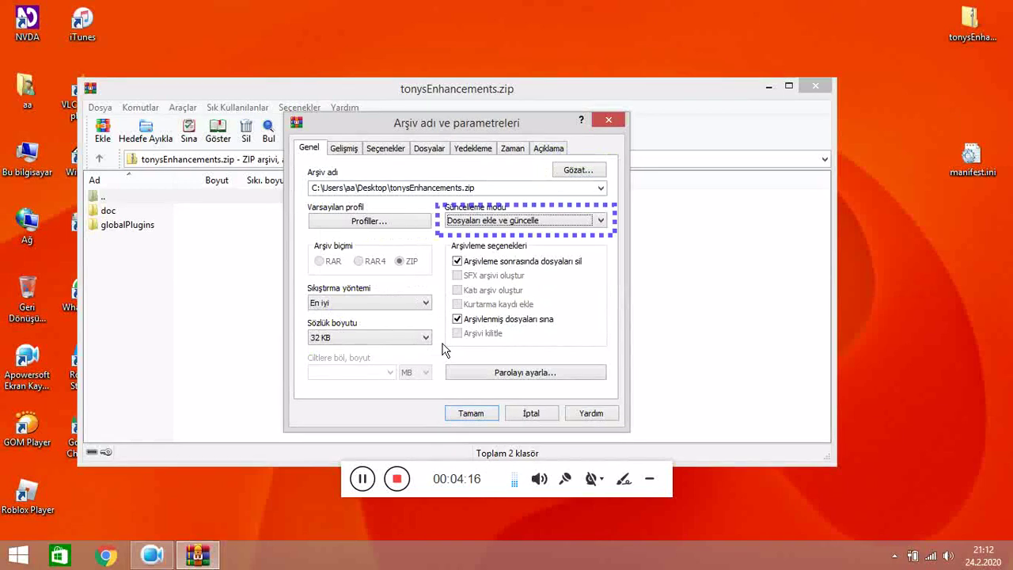
key("Tab")
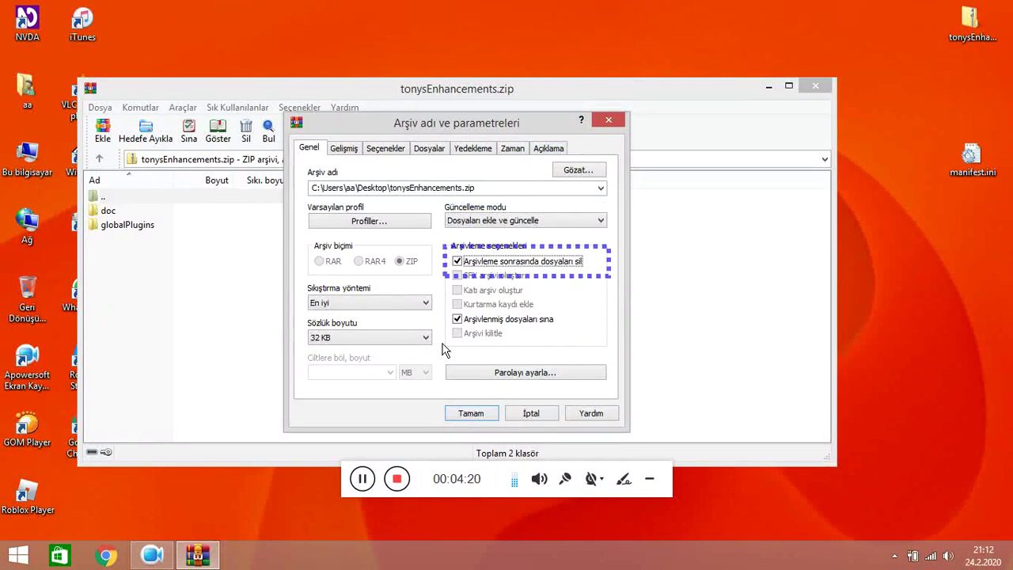
key("Tab")
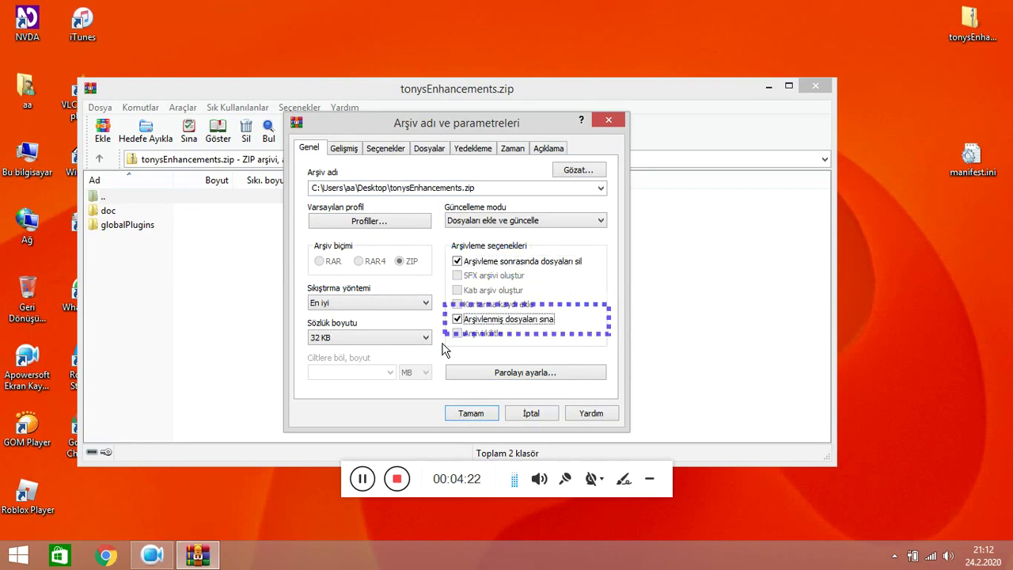
key("Tab")
key("Tab")
key("Tab")
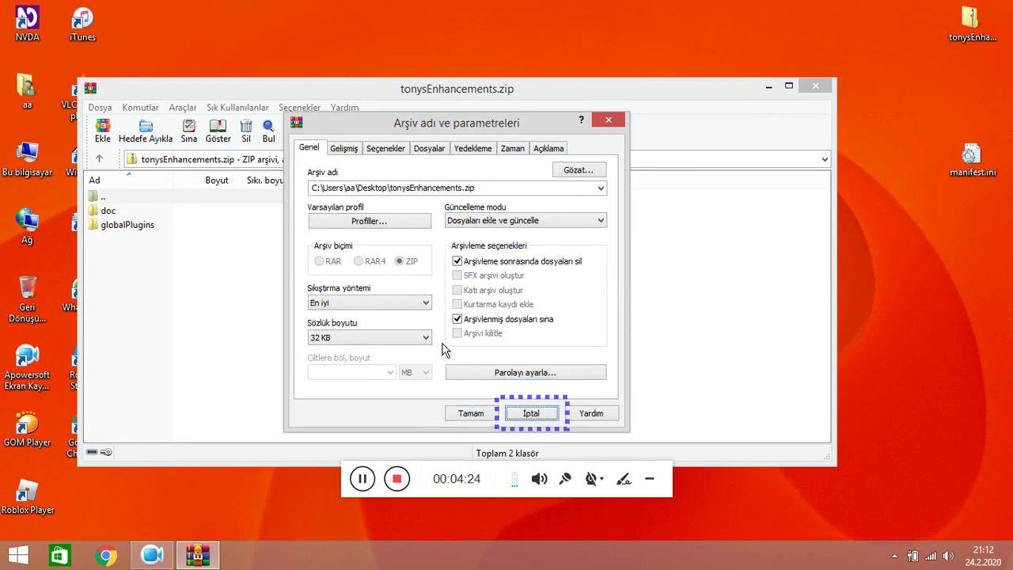
Examine the advanced archiving settings, including background archiving and the action on completion.
key("Tab")
key("Tab")
key("Right")
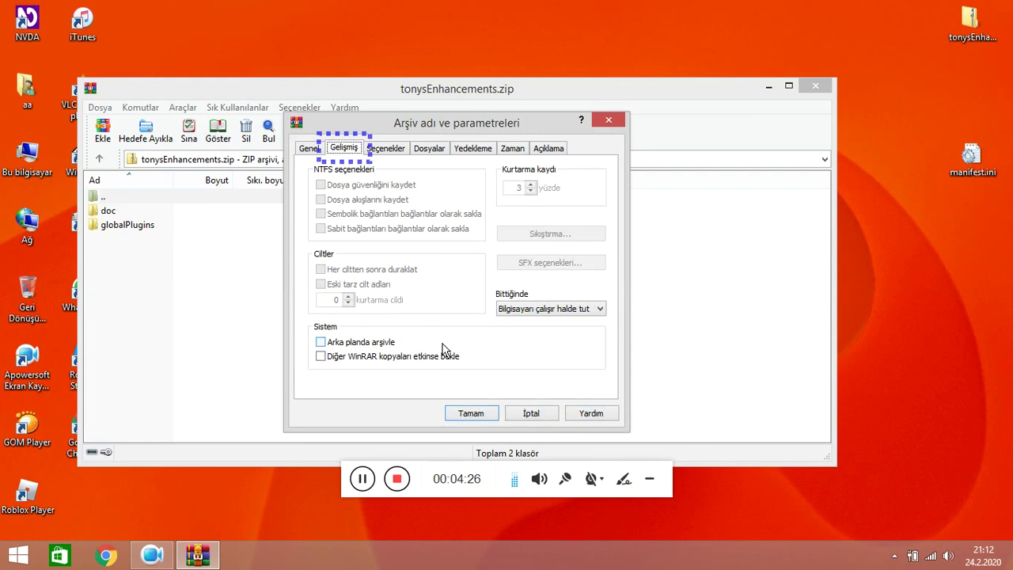
key("Tab")
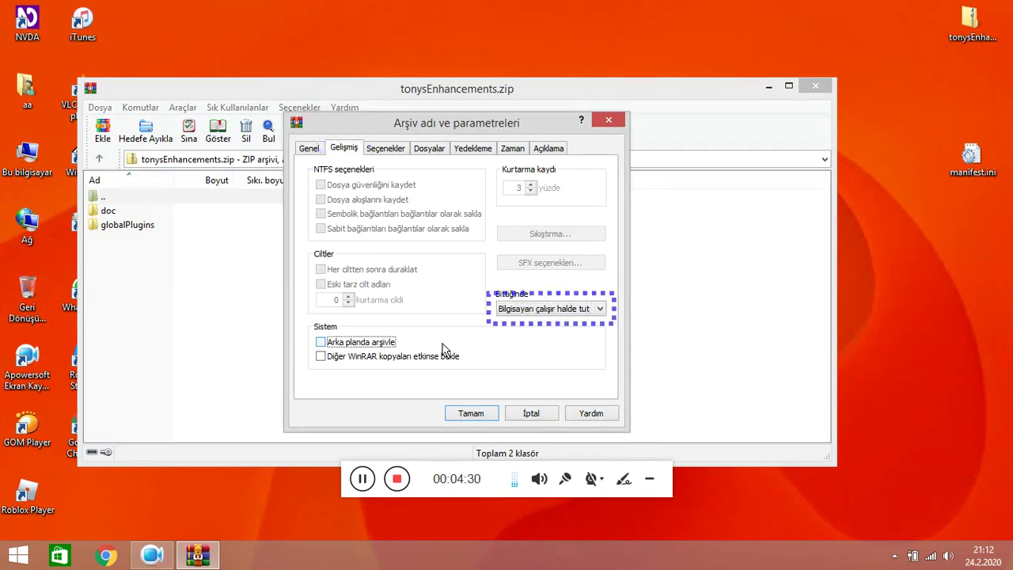
key("Tab")
key("Tab")
key("Tab")
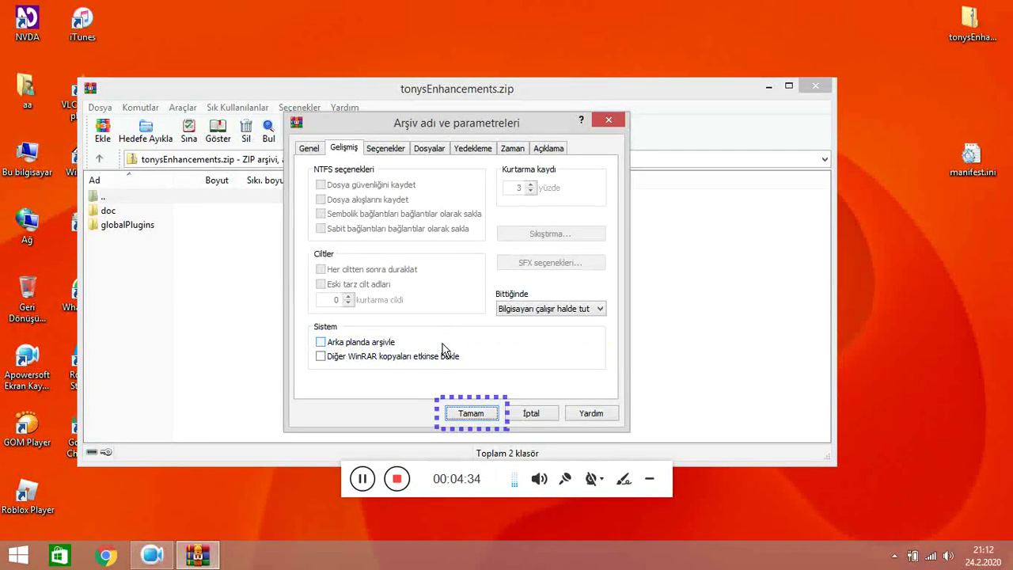
key("Tab")
key("Tab")
key("Tab")
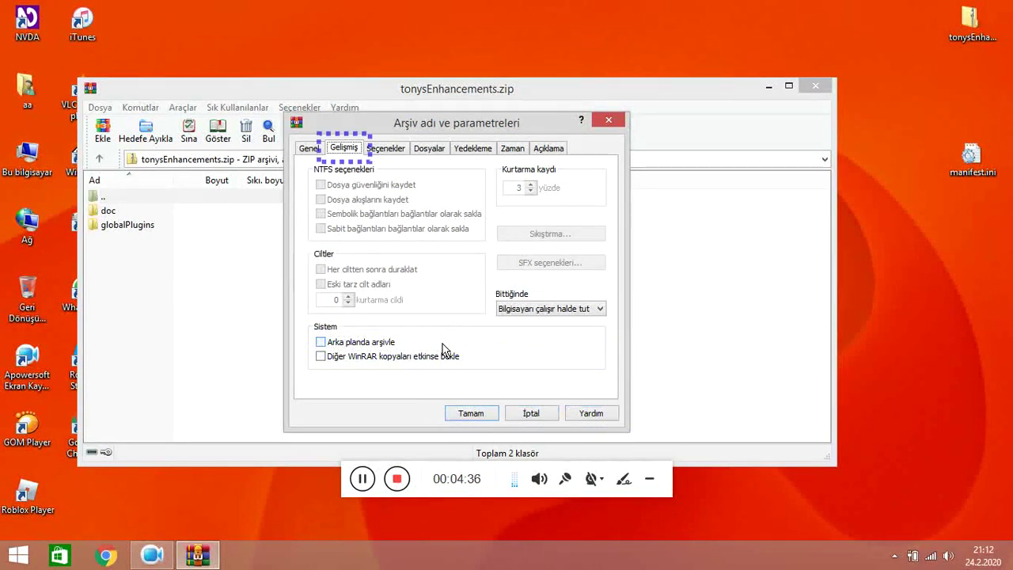
Enable "Parola ayarlanmışsa dosyaları temizle" in the deletion mode settings of the archive.
key("Right")
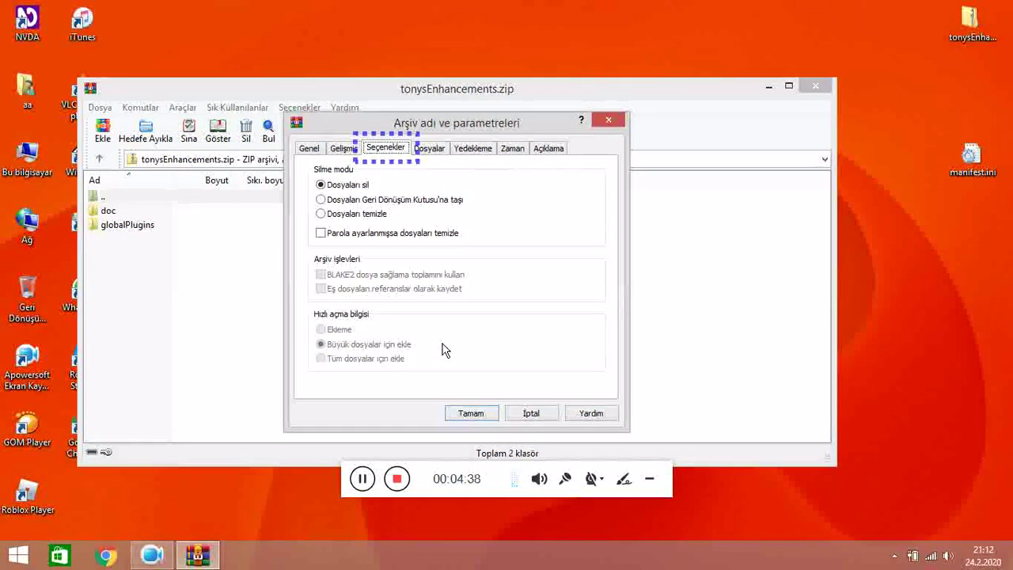
key("Tab")
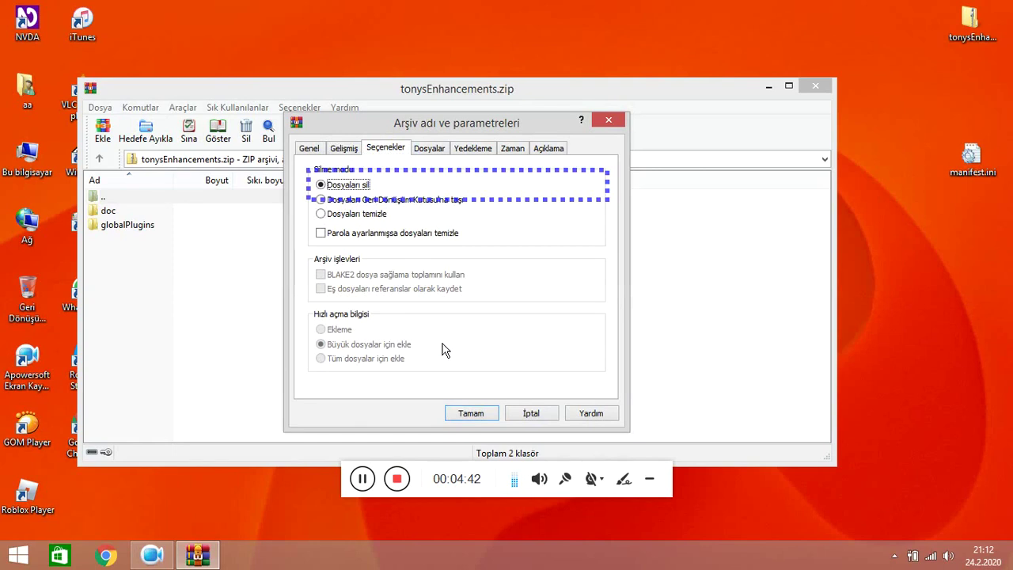
key("Tab")
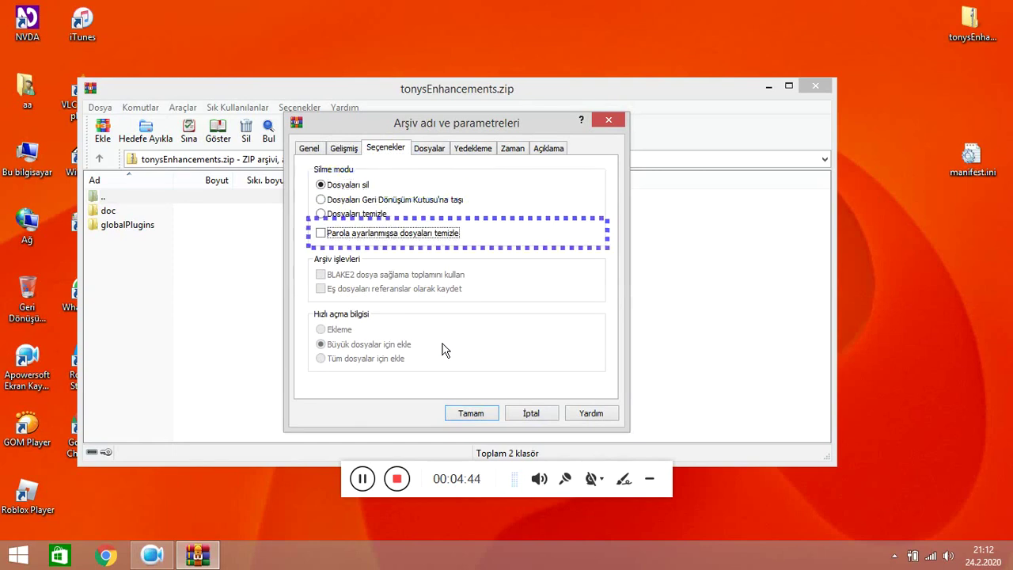
key("space")
Examine the archive's settings for files to add, file paths and e-mail sending, and bring up its backup options.
key("Tab")
key("Tab")
key("Tab")
key("Tab")
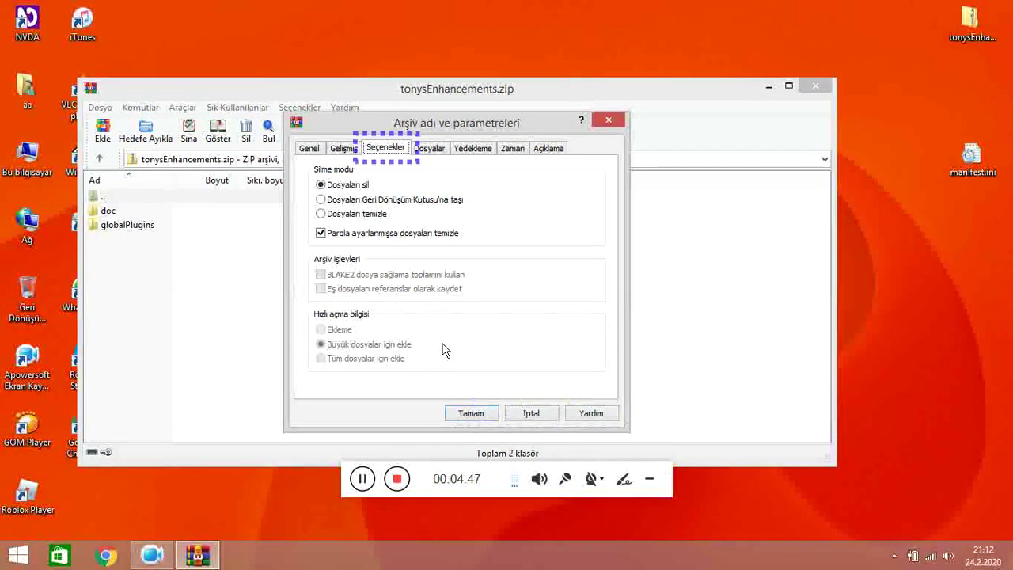
key("Right")
key("Tab")
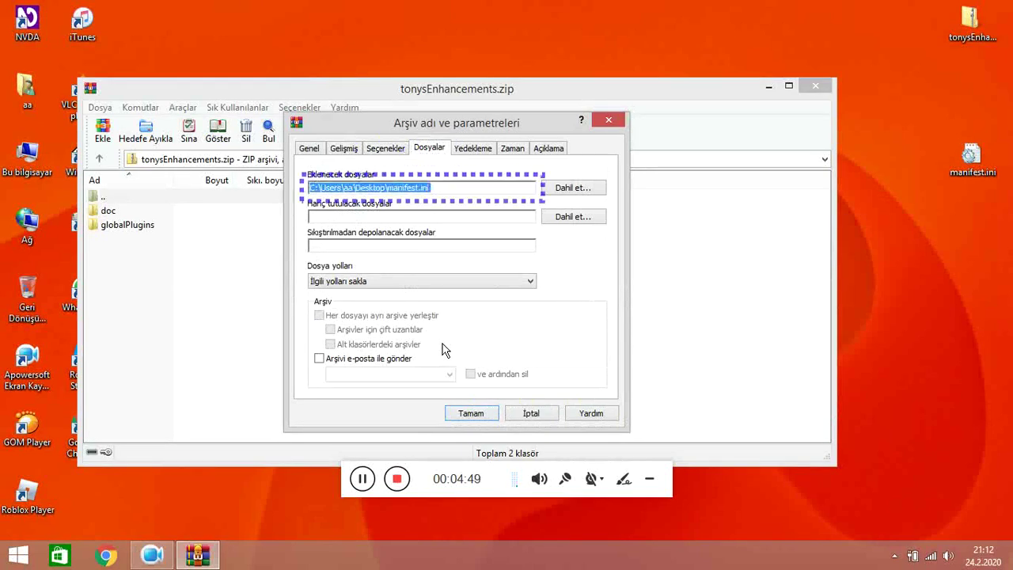
key("Tab")
key("Tab")
key("Tab")
key("Tab")
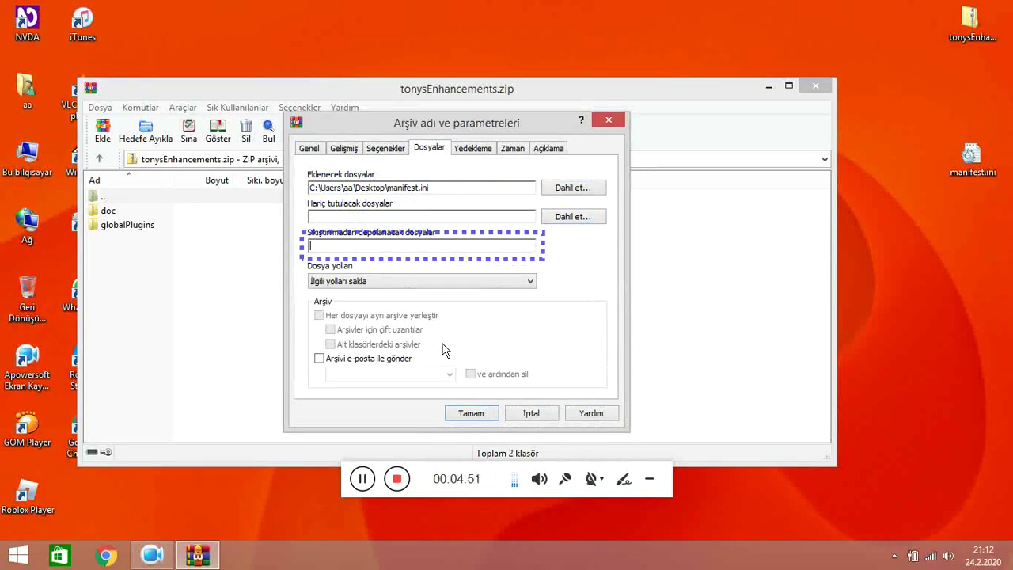
key("Tab")
key("Tab")
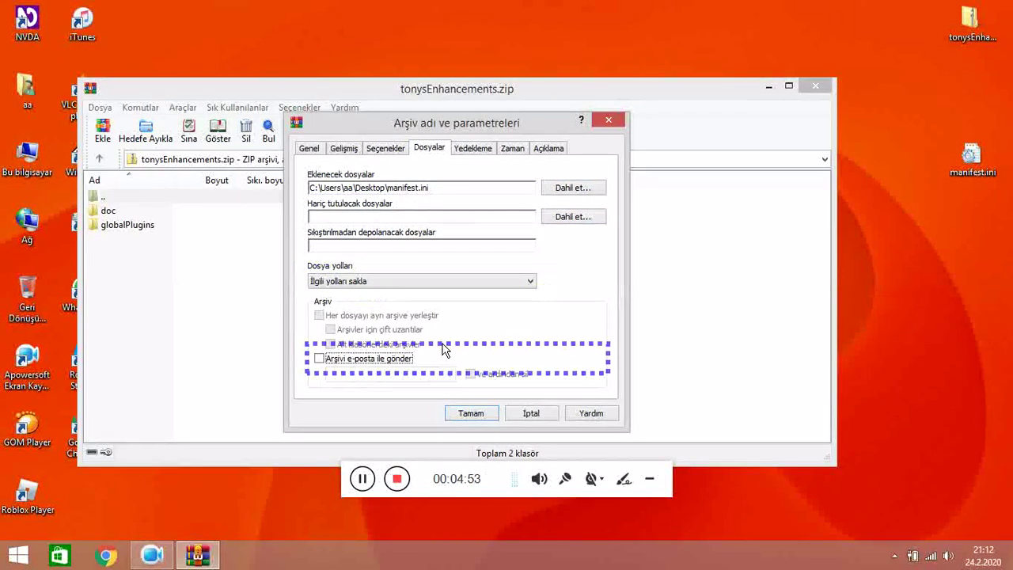
key("Tab")
key("Tab")
key("Tab")
key("Tab")
key("Right")
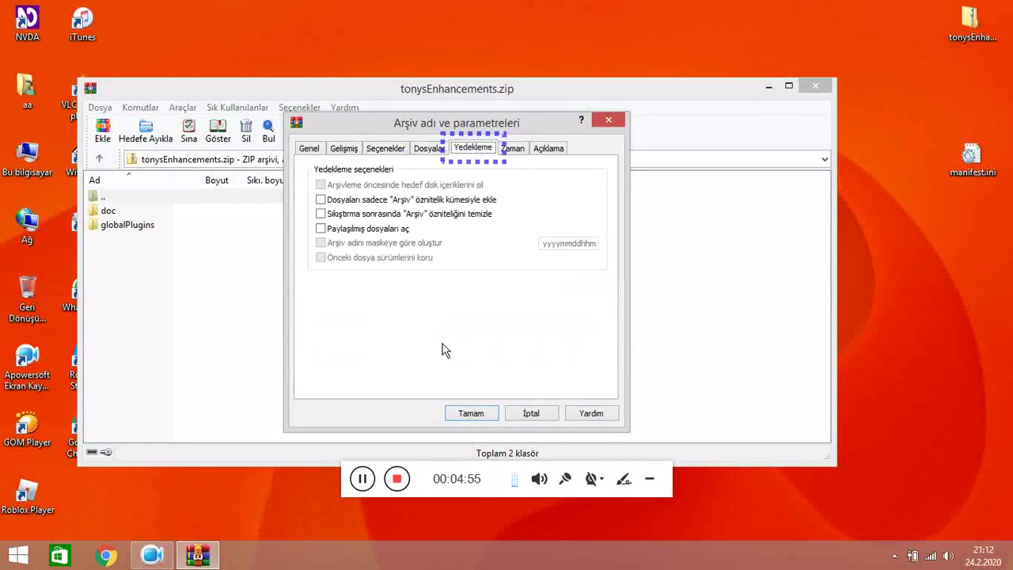
Enable the backup options "Dosyaları sadece "Arşiv" öznitelik kümesiyle ekle" and "Sıkıştırma sonrasında "Arşiv" özniteliğini temizle".
key("Tab")
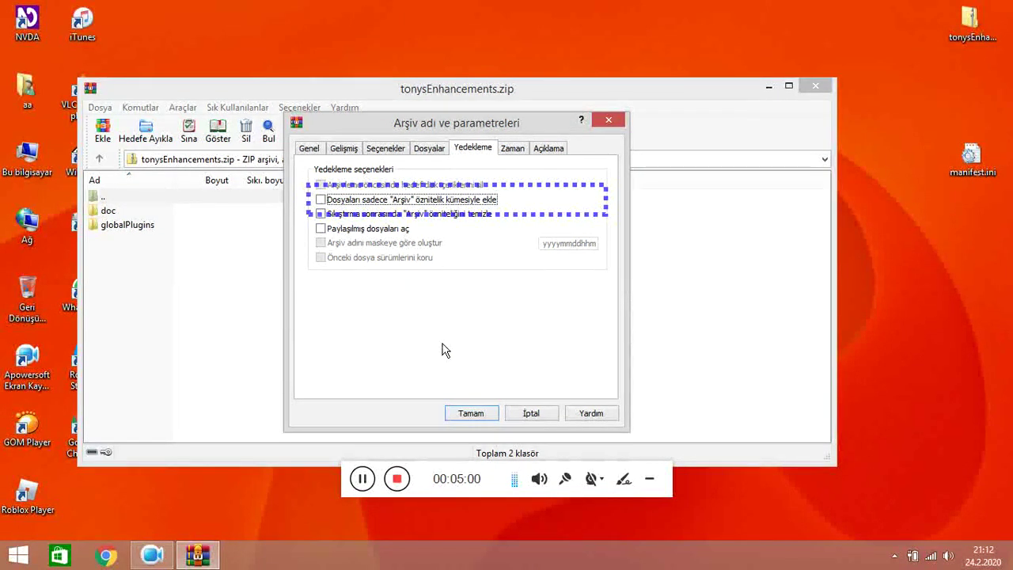
key("space")
key("Tab")
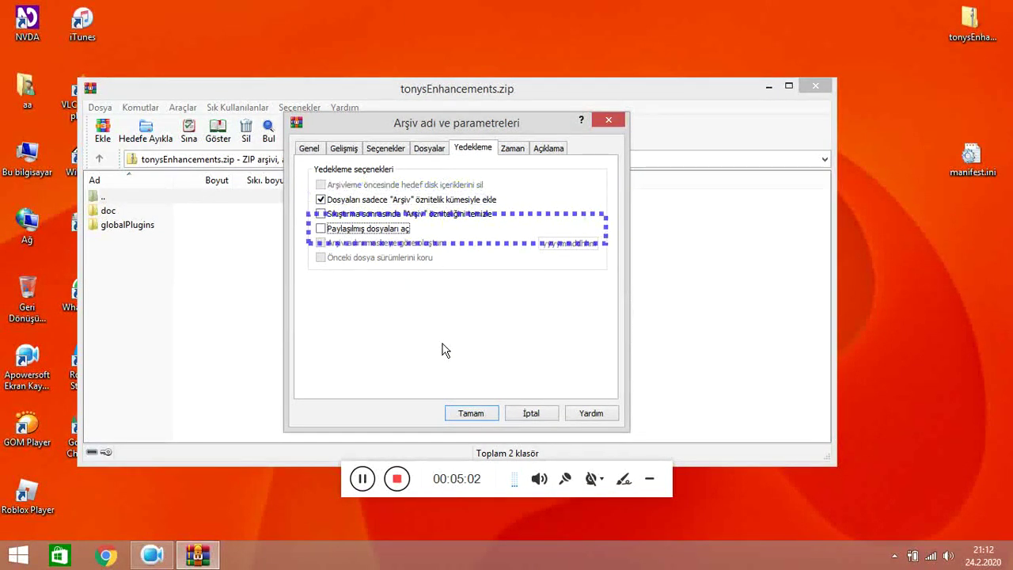
key("shift+Tab")
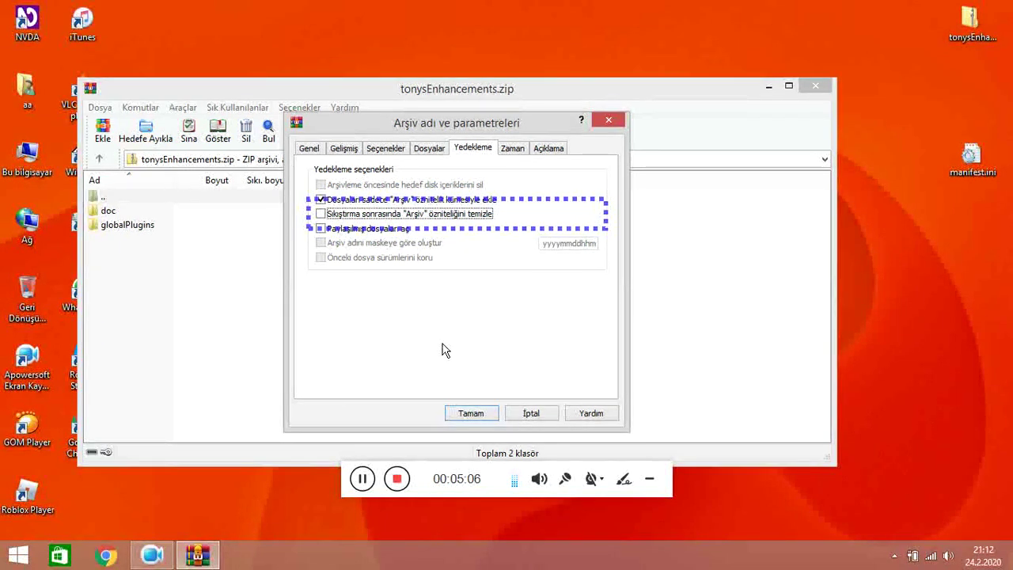
key("space")
key("Tab")
key("Tab")
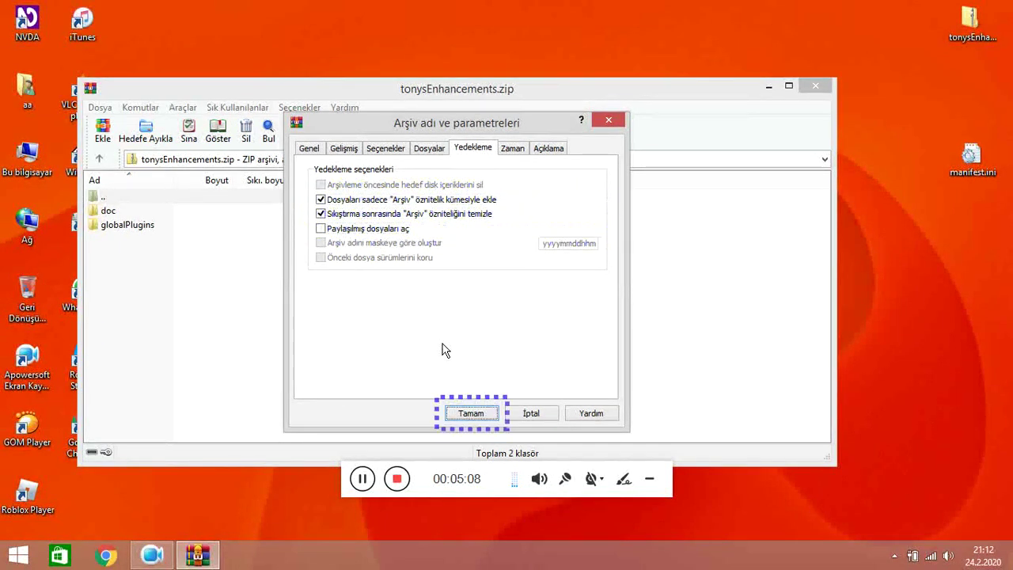
Enable "Kaynak dosyaları son erişim zamanını koru" in the archive's file time settings.
key("Tab")
key("Tab")
key("Tab")
key("Right")
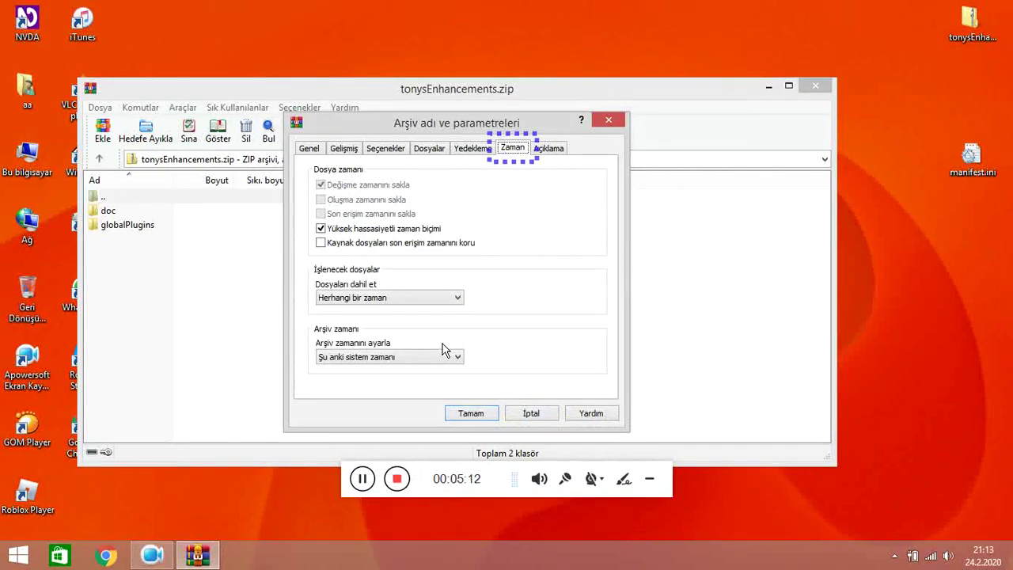
key("Tab")
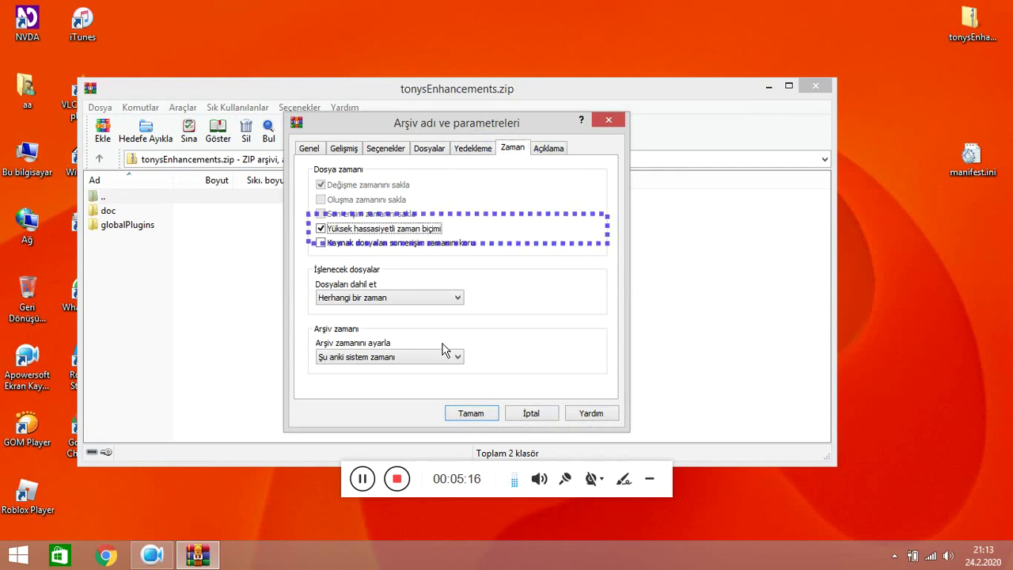
key("Tab")
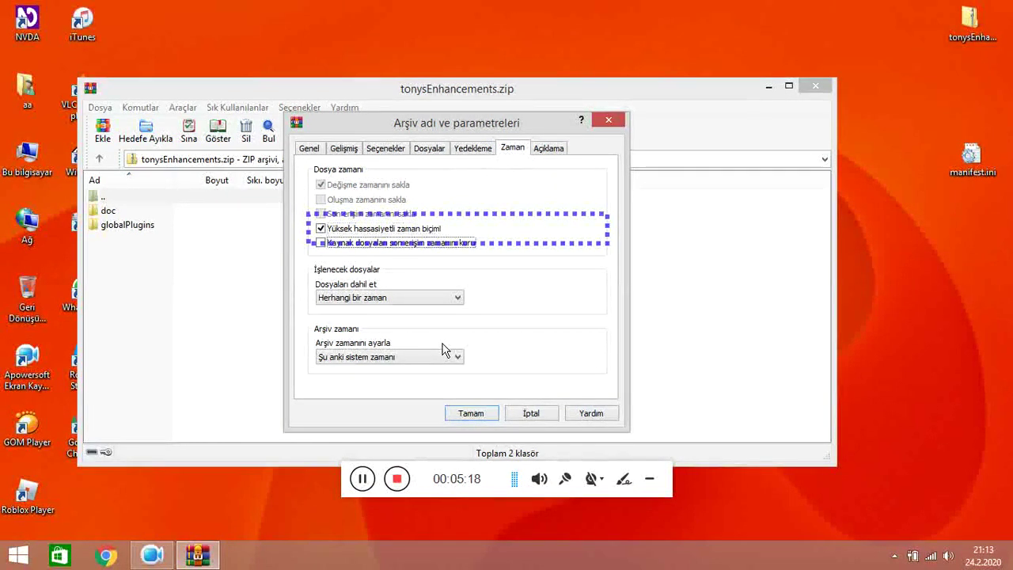
key("space")
key("Tab")
key("Tab")
key("Tab")
key("Tab")
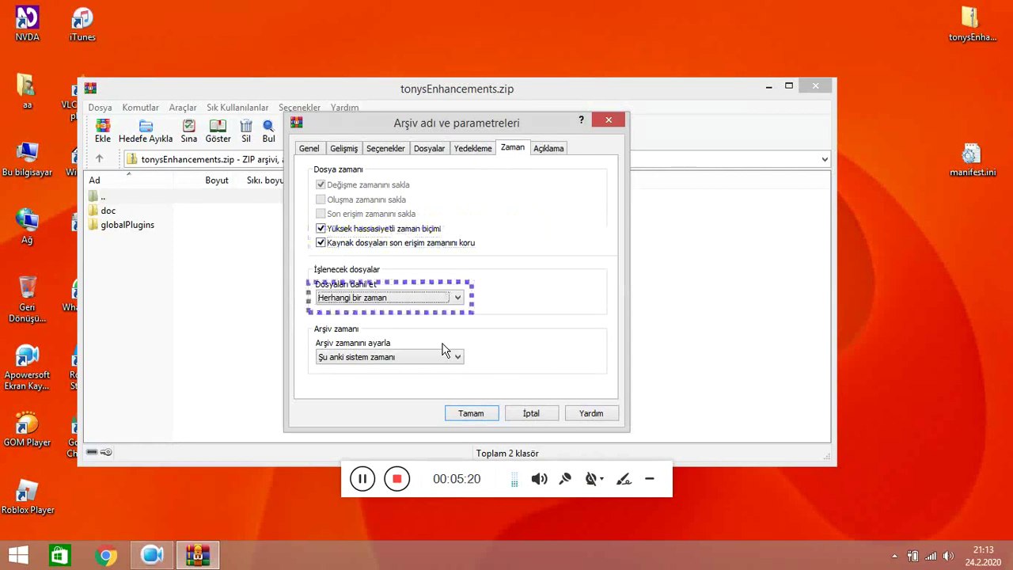
Leave the archive comment empty, confirm adding manifest.ini to tonysEnhancements.zip, and close the archive.
key("Tab")
key("Tab")
key("Right")
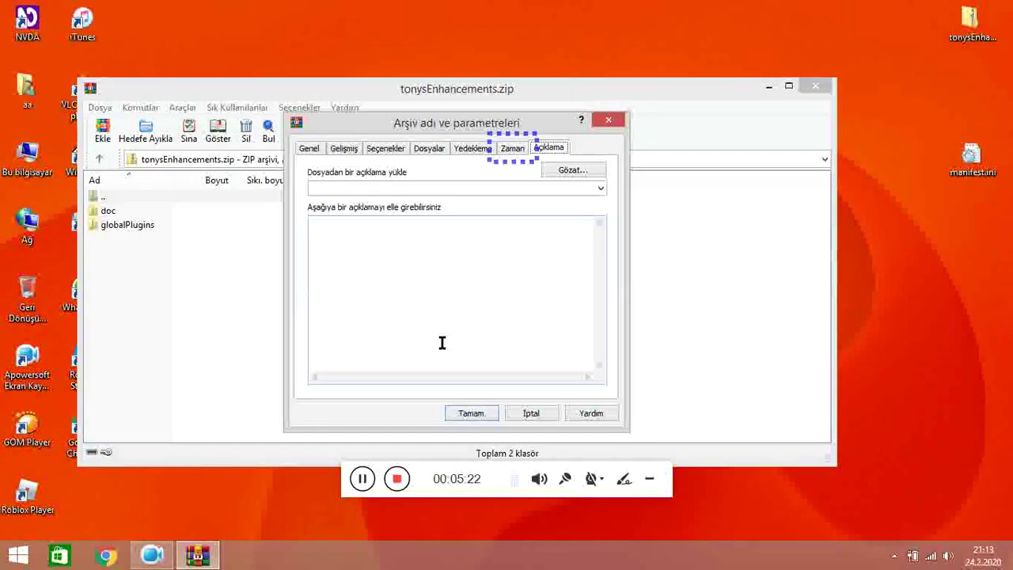
key("Tab")
key("Tab")
key("Tab")
key("Tab")
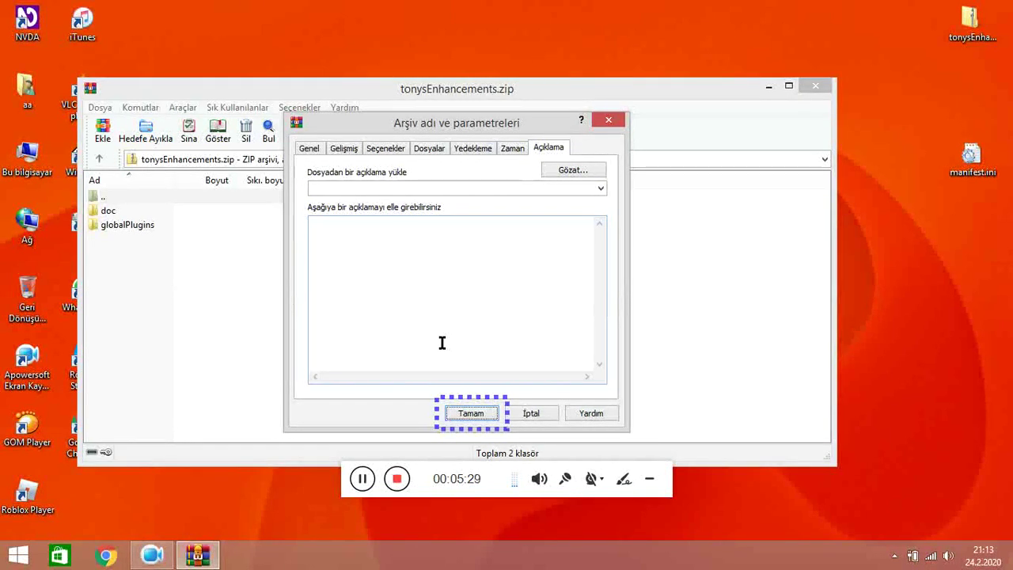
key("Return")
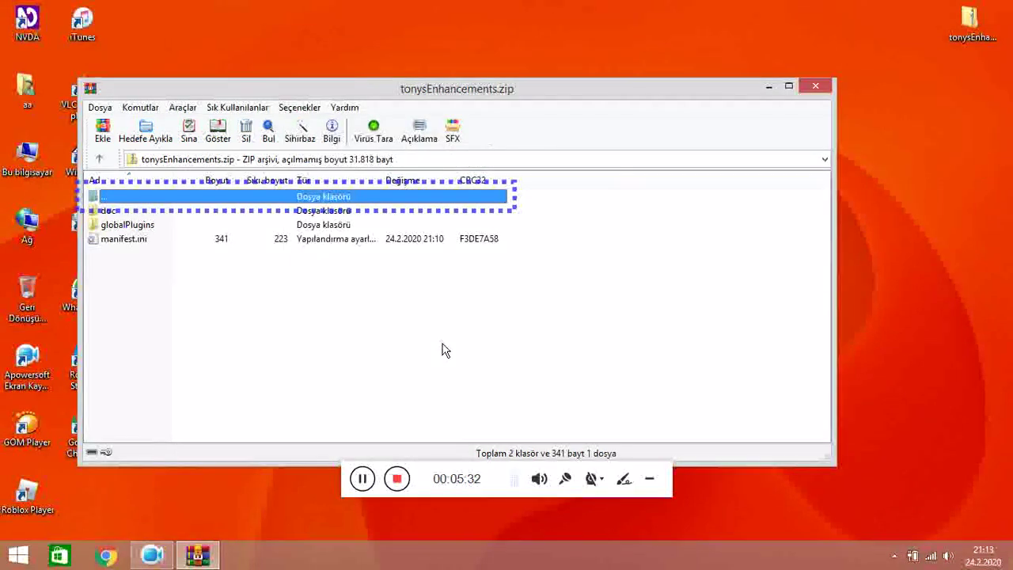
key("alt+F4")
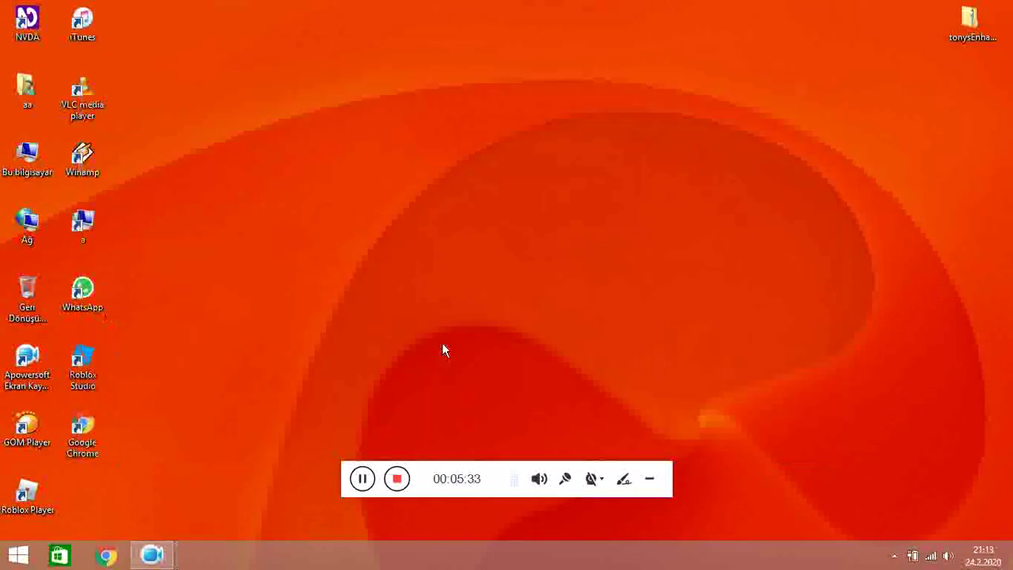
Rename tonysEnhancements.zip on the desktop to tonysEnhancements.nvda-addon and accept the extension change.
left_click(976, 31)
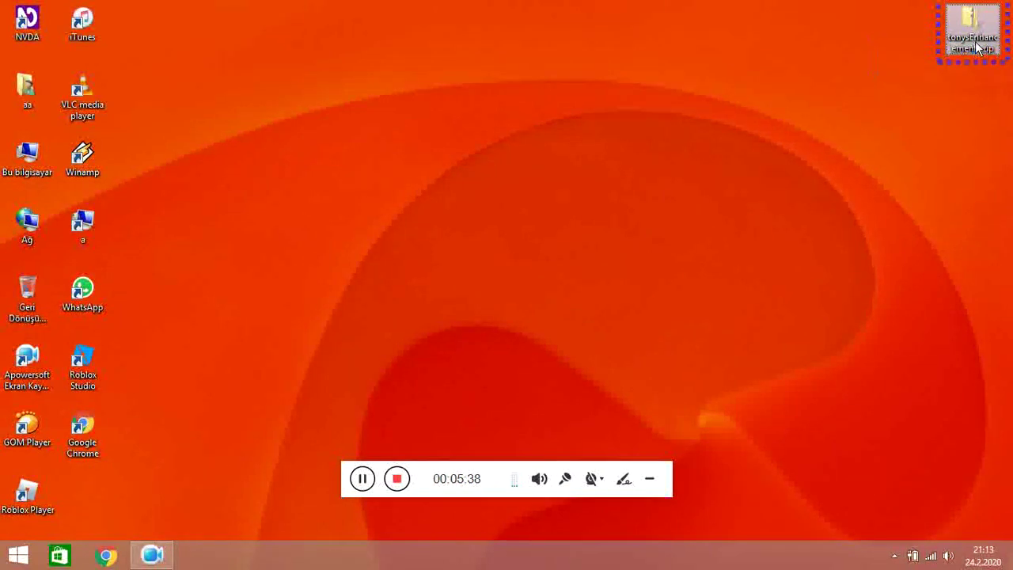
left_click(978, 46)
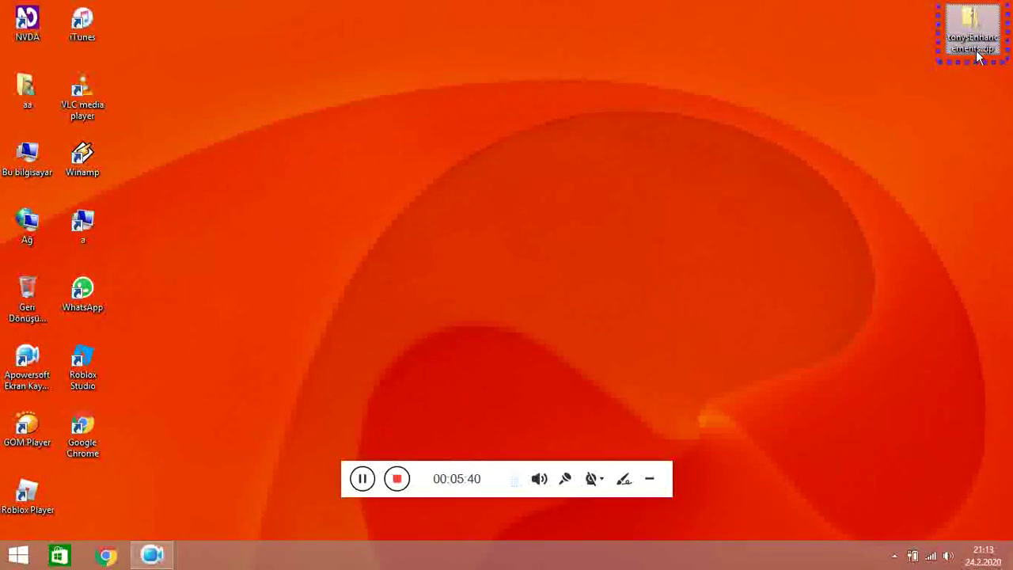
left_click(977, 50)
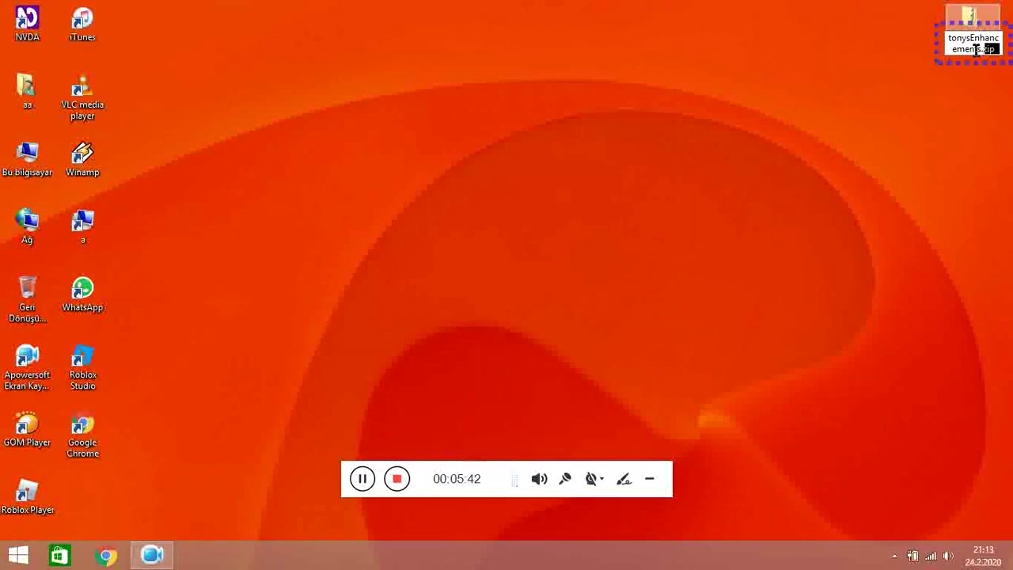
key("BackSpace")
key("BackSpace")
key("BackSpace")
type("nvda-add")
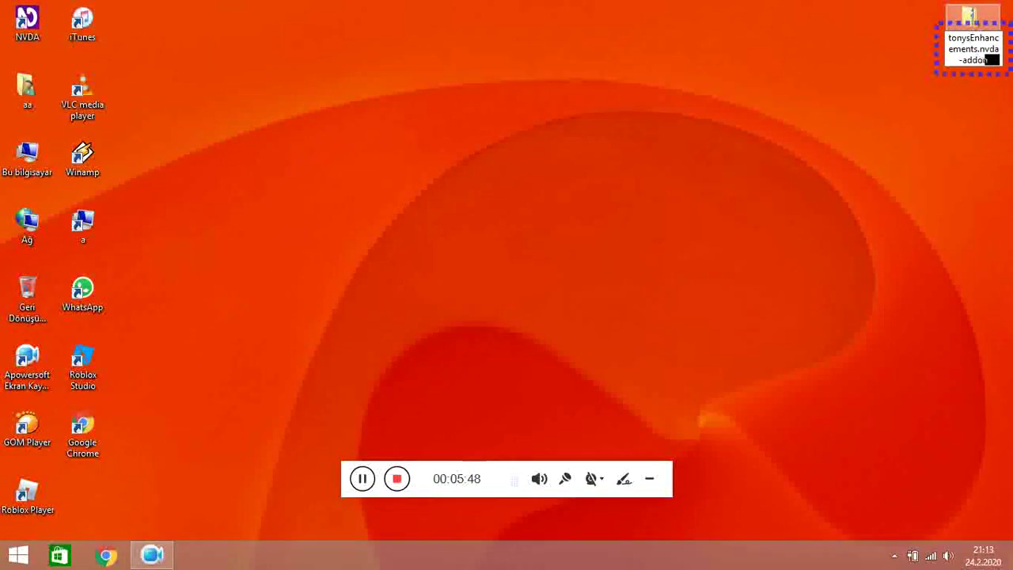
type("on")
key("Return")
key("Return")
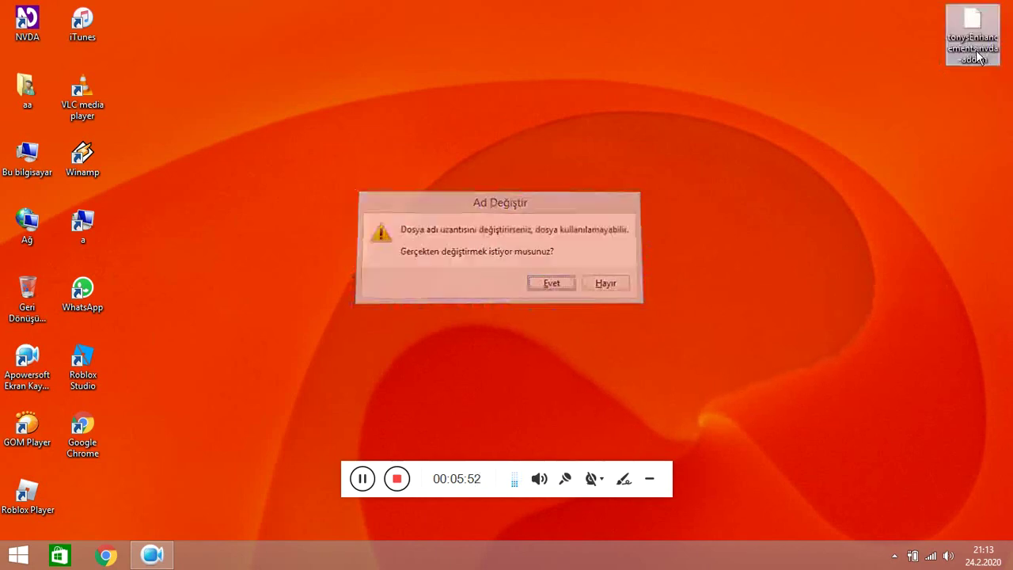
Launch the installation of the tonysEnhancements add-on package and review its add-on information.
key("Return")
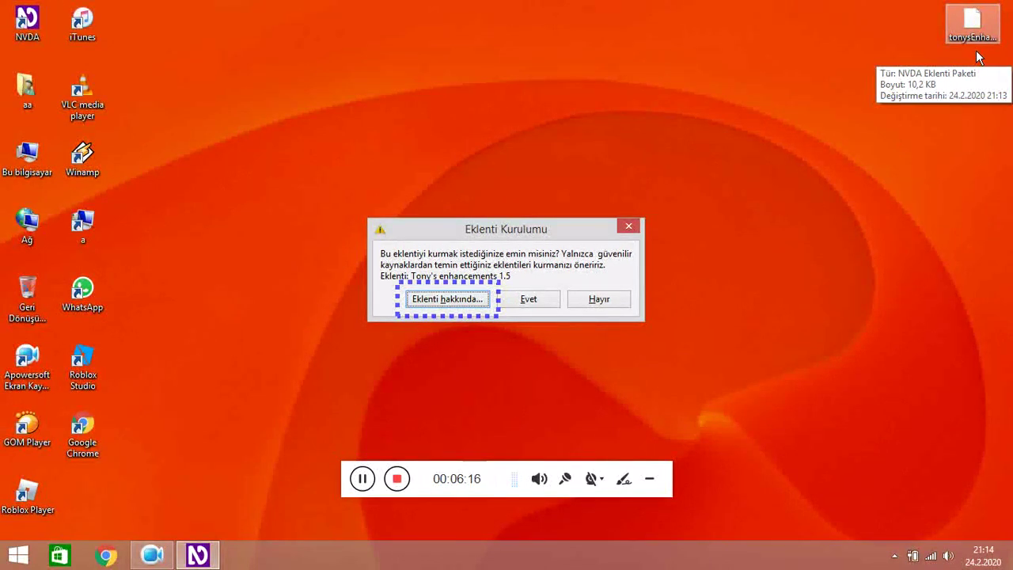
key("Return")
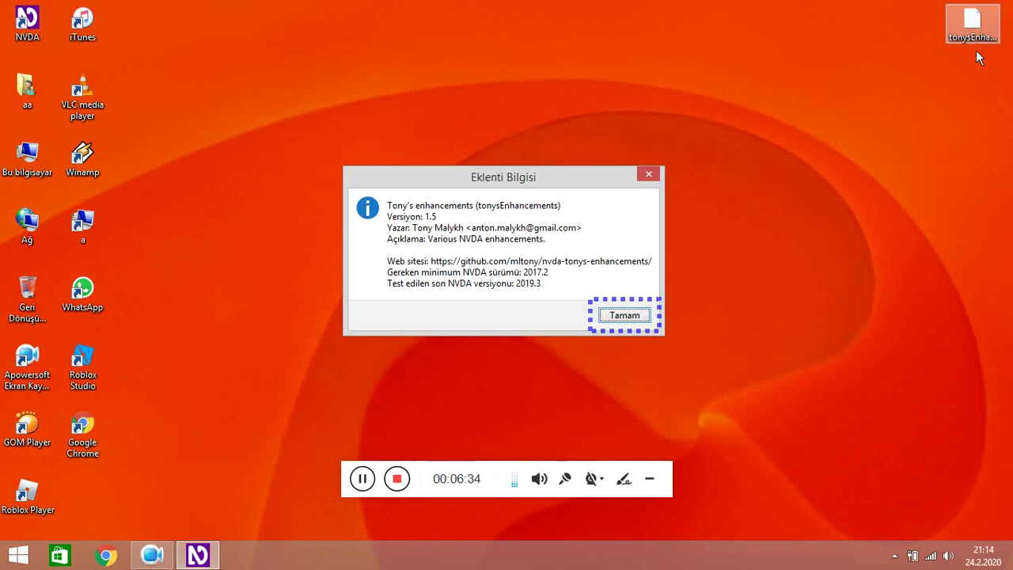
key("Return")
Approve installing the Tony's enhancements add-on and restart NVDA to apply it.
key("Tab")
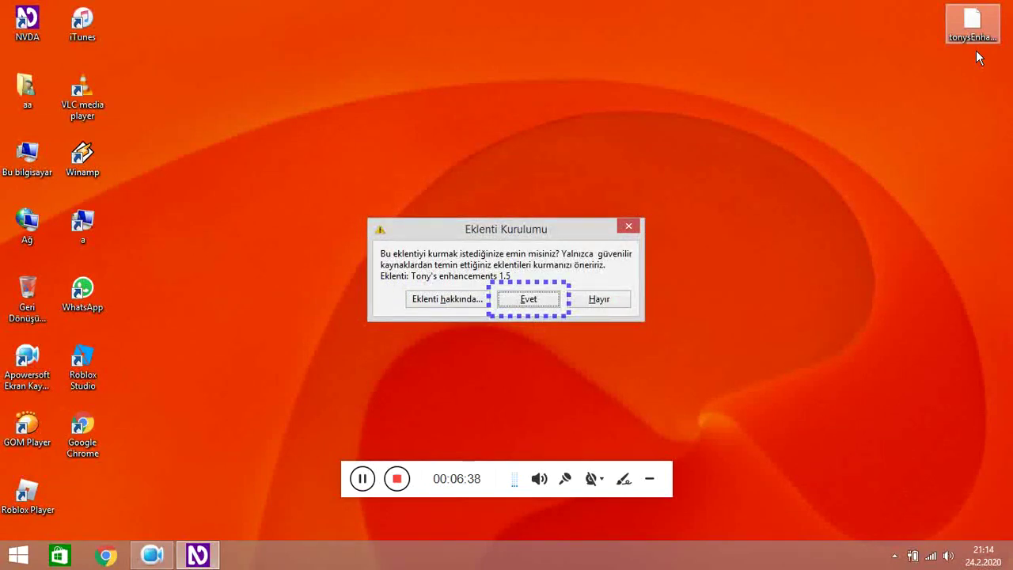
key("Return")
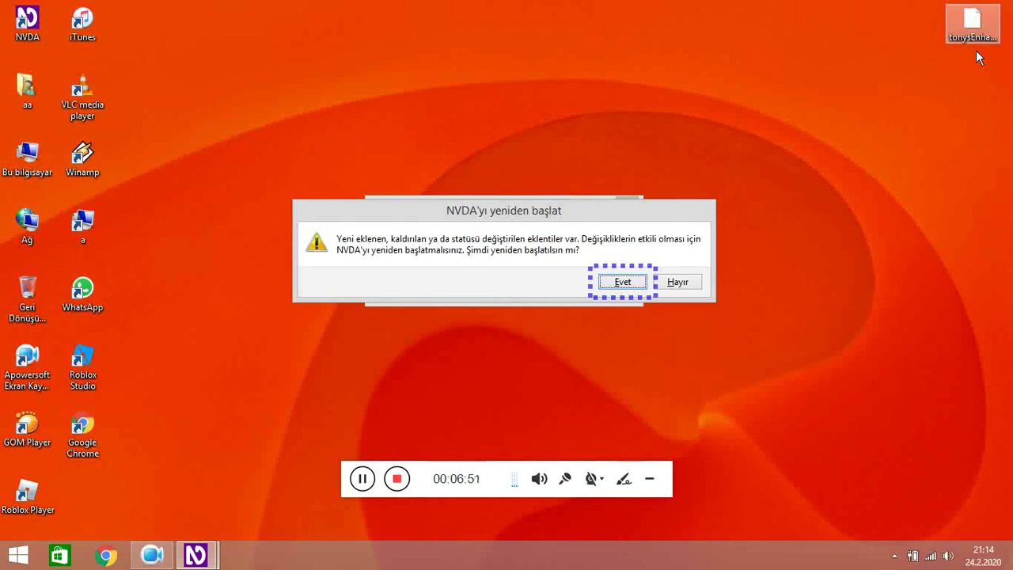
key("Return")
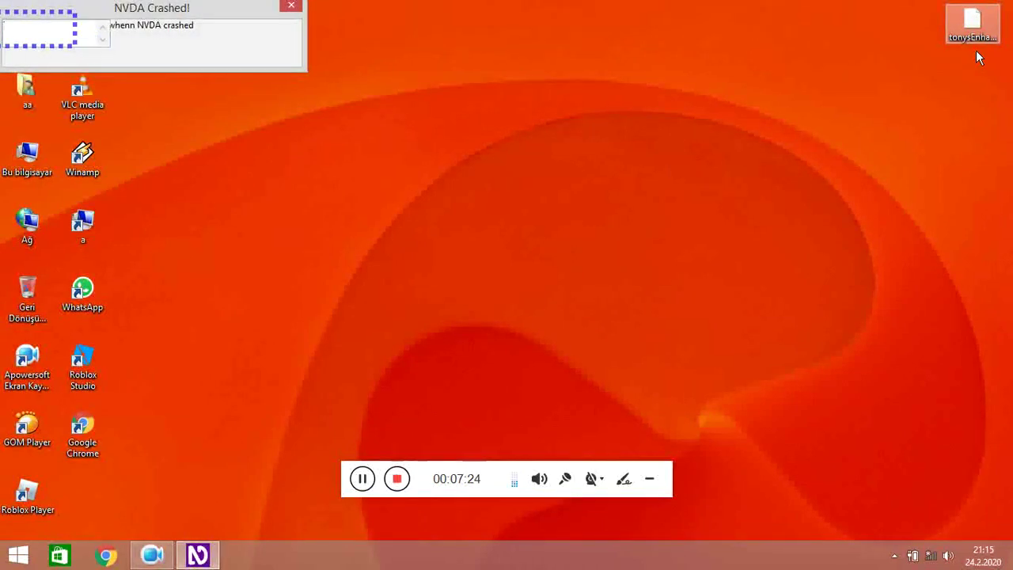
Look through NVDA's preferences entries (Tercihler) and open the main NVDA settings dialog (Ayarlar).
key("insert+n")
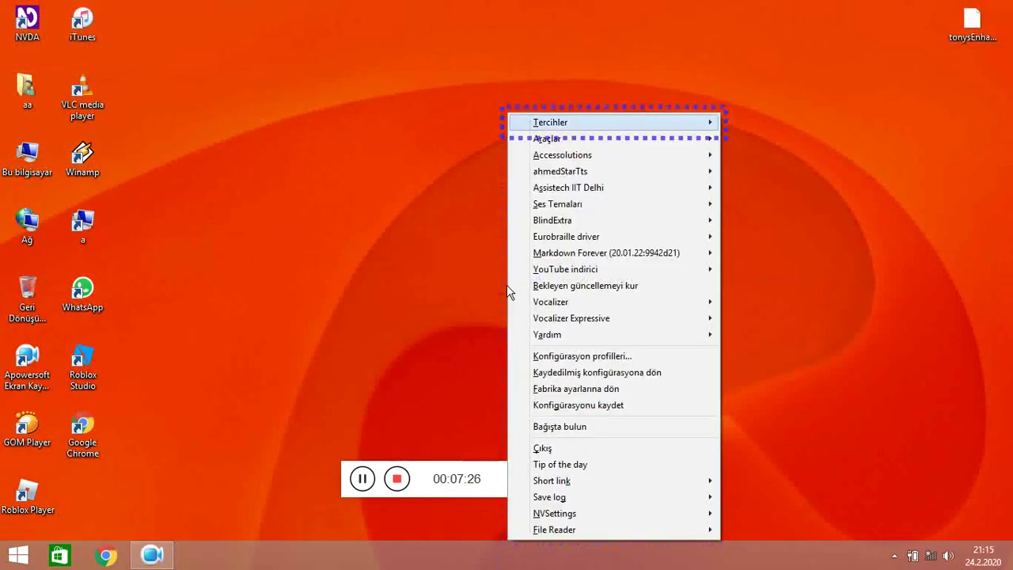
key("Right")
mouse_move(509, 287)
key("Left")
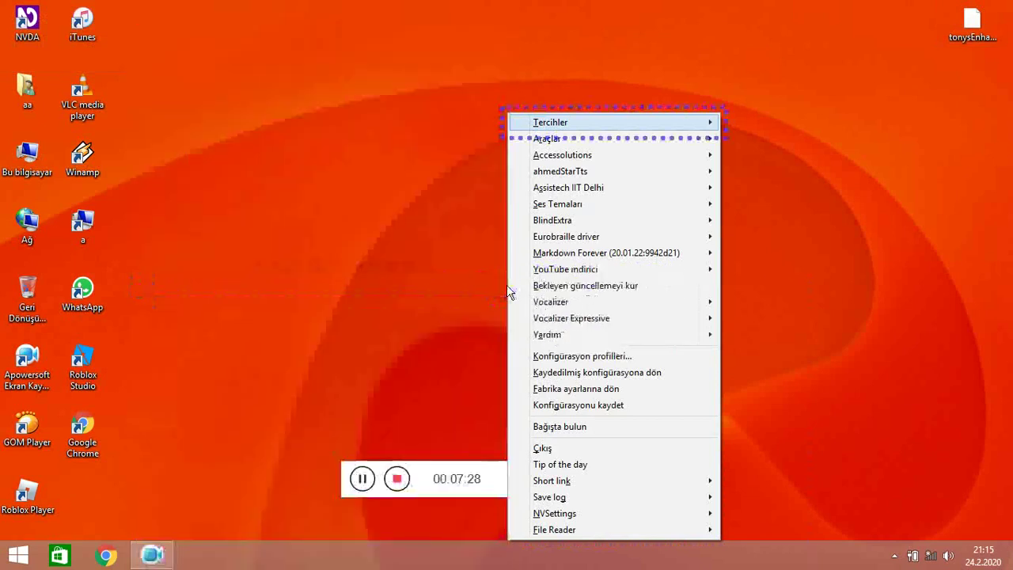
key("Right")
key("Up")
key("Up")
key("Up")
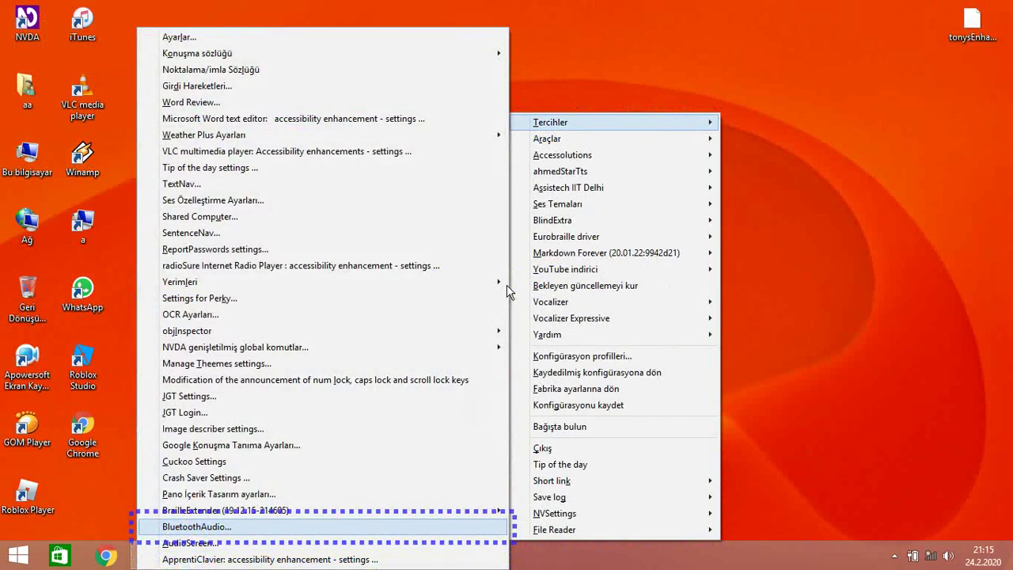
key("Up")
key("Up")
key("Up")
key("Up")
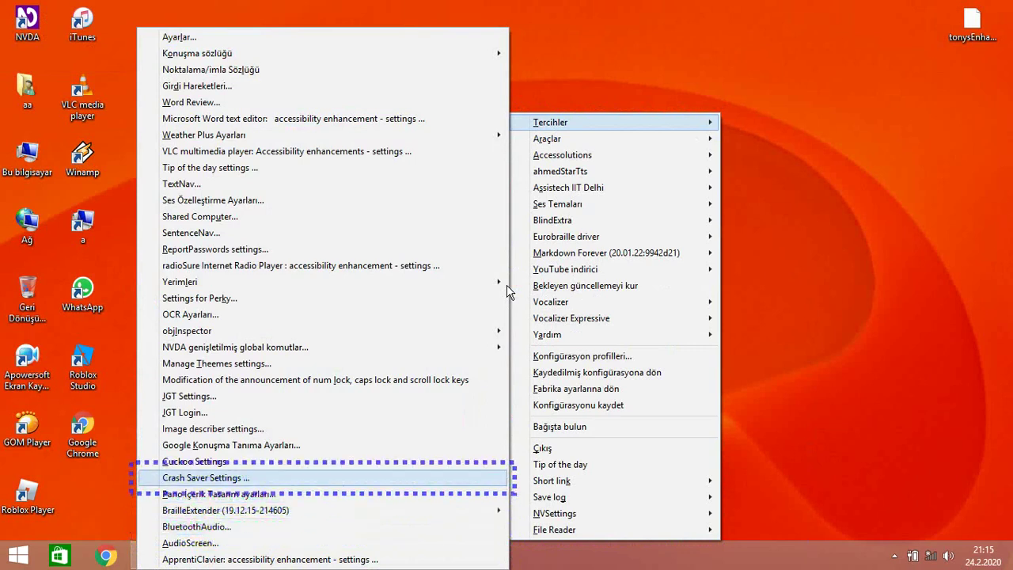
key("Up")
key("Up")
key("Up")
key("Up")
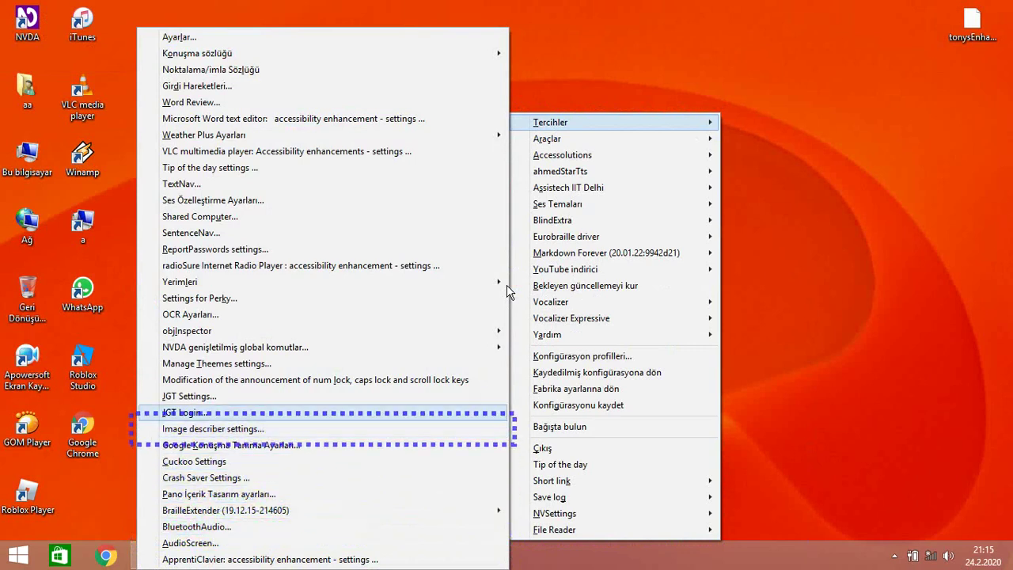
key("Up")
key("Up")
key("Up")
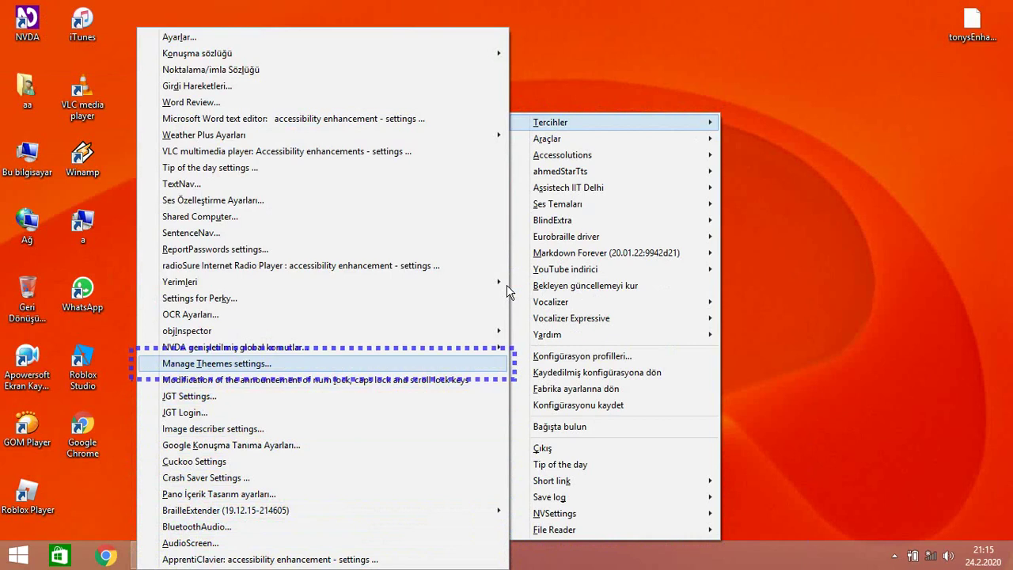
key("Up")
key("Up")
key("Up")
key("Up")
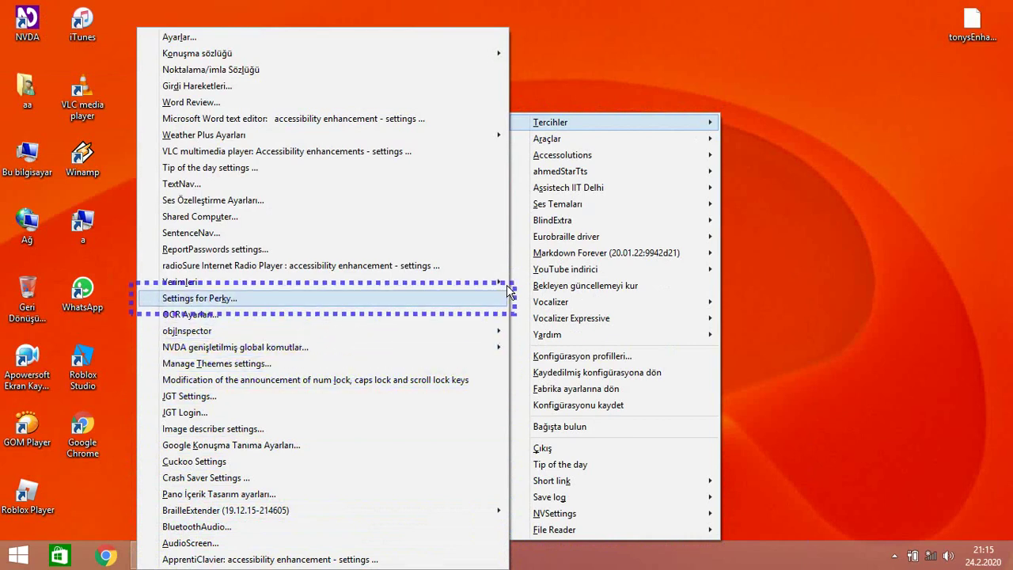
key("Up")
key("Up")
key("Up")
key("Up")
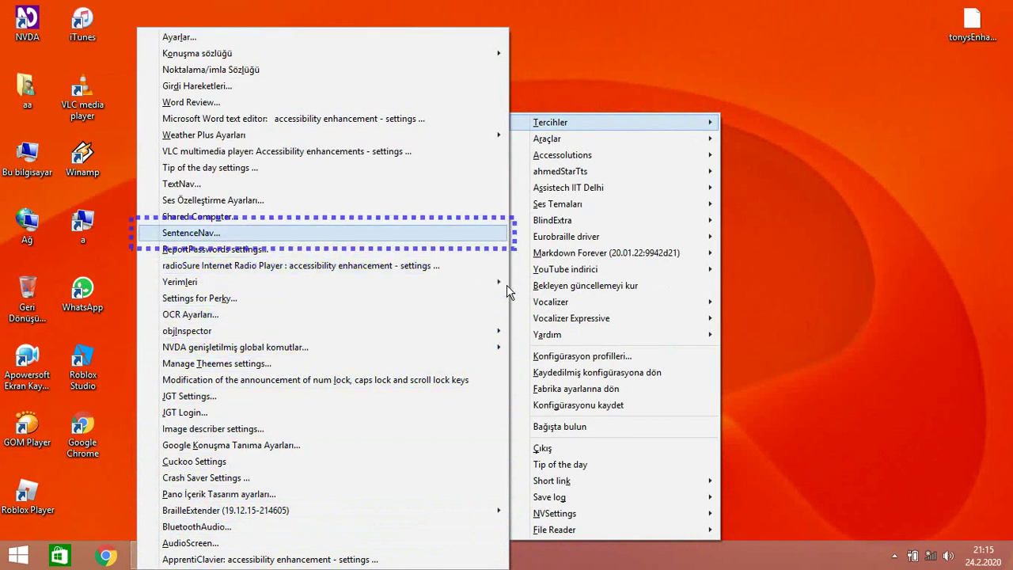
key("Up")
key("Up")
key("Up")
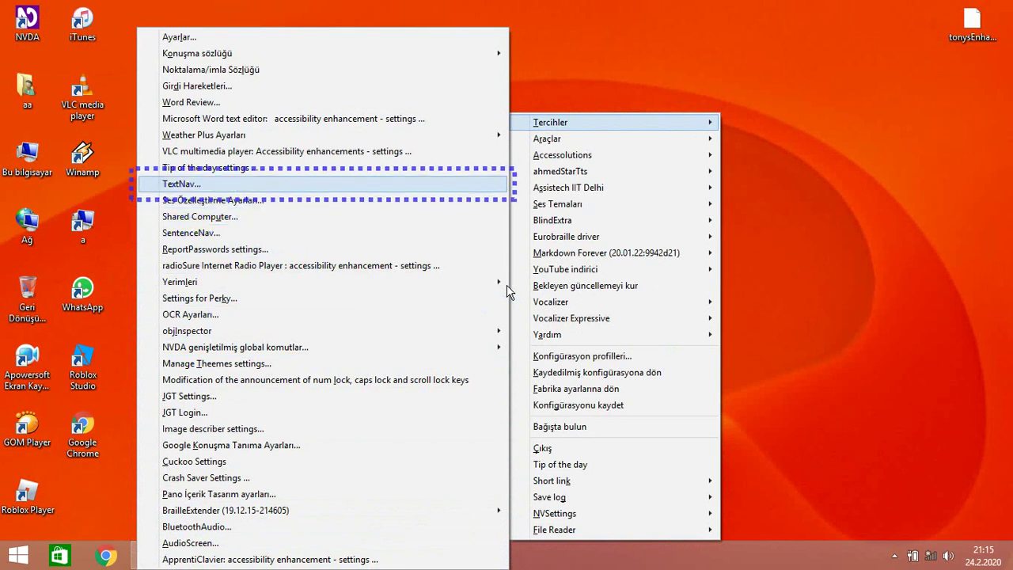
key("Up")
key("Up")
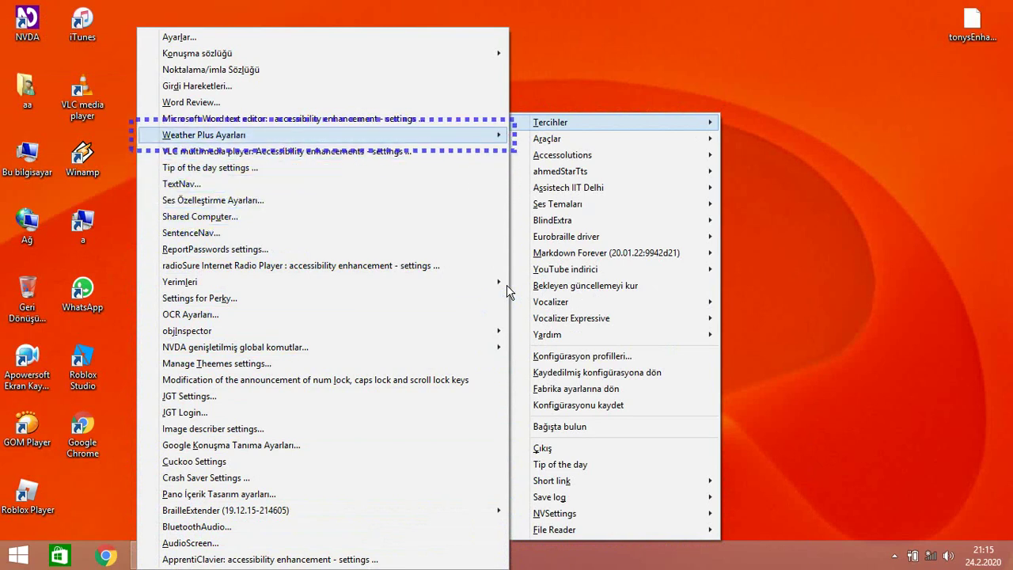
key("Up")
key("Up")
key("Up")
key("Up")
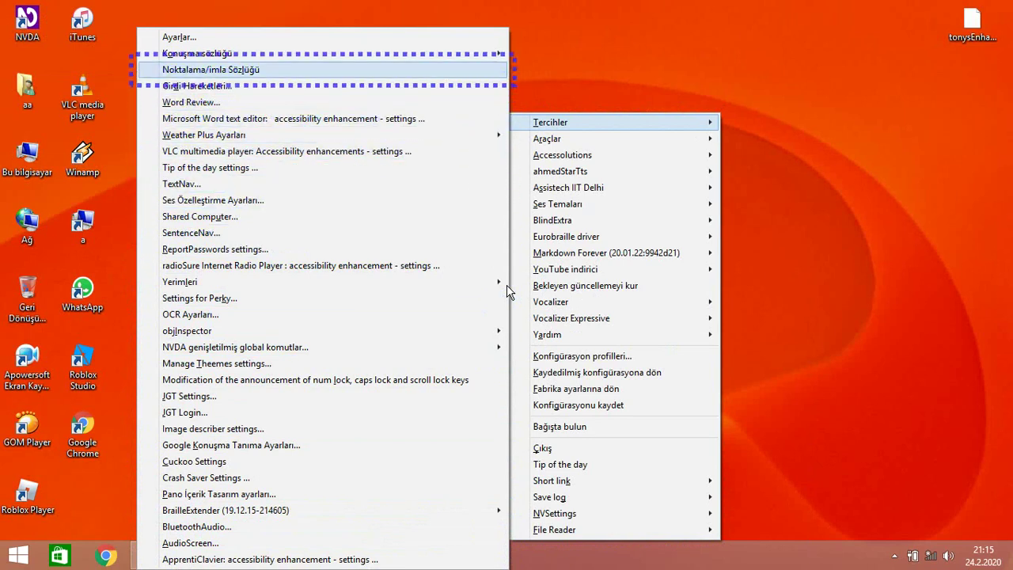
key("Up")
key("Up")
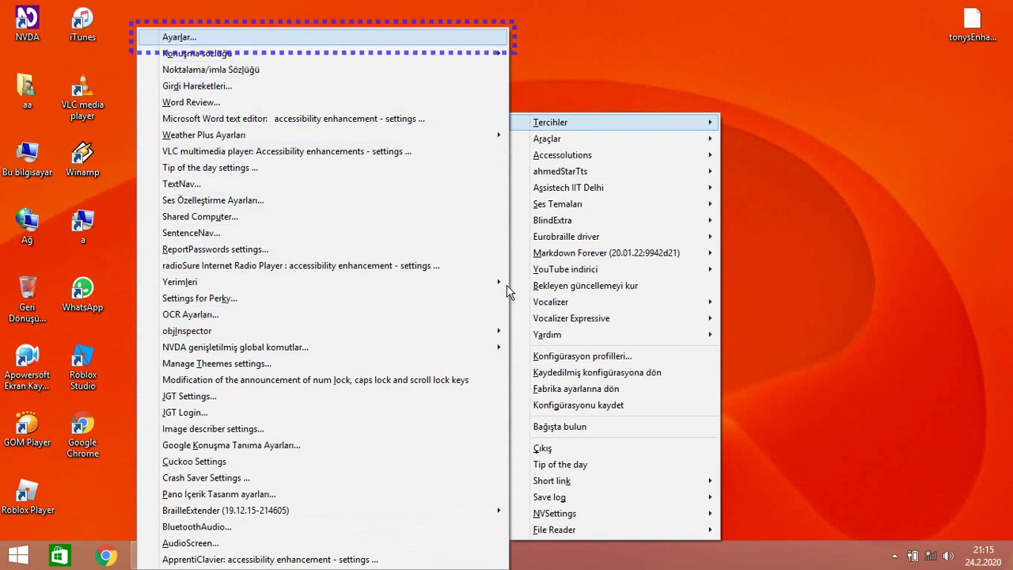
key("Return")
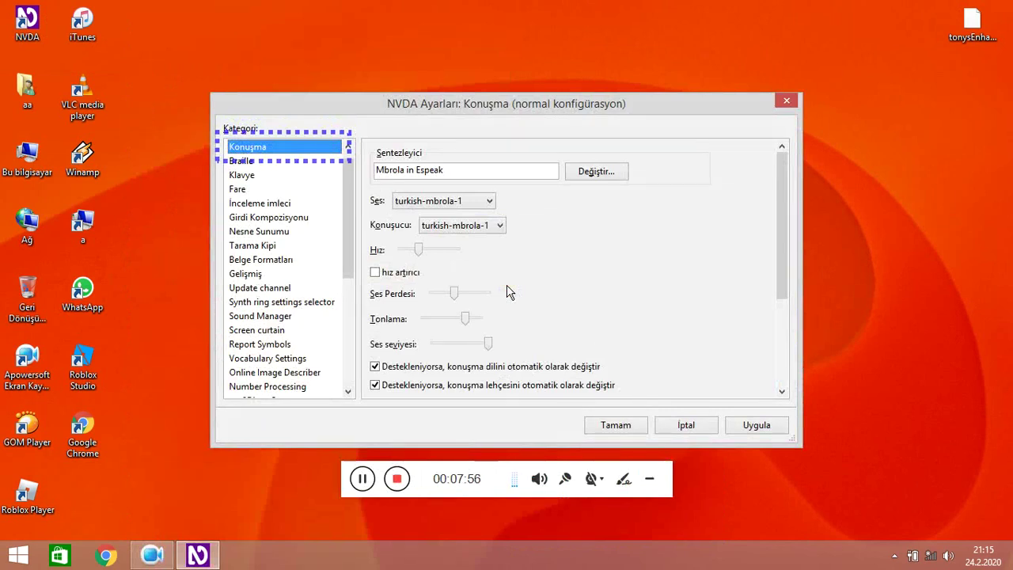
Close the NVDA settings dialog and examine NVDA's tools entries (Araçlar) from Log dosyasını göster through Access8Math for Tony's enhancements.
key("Escape")
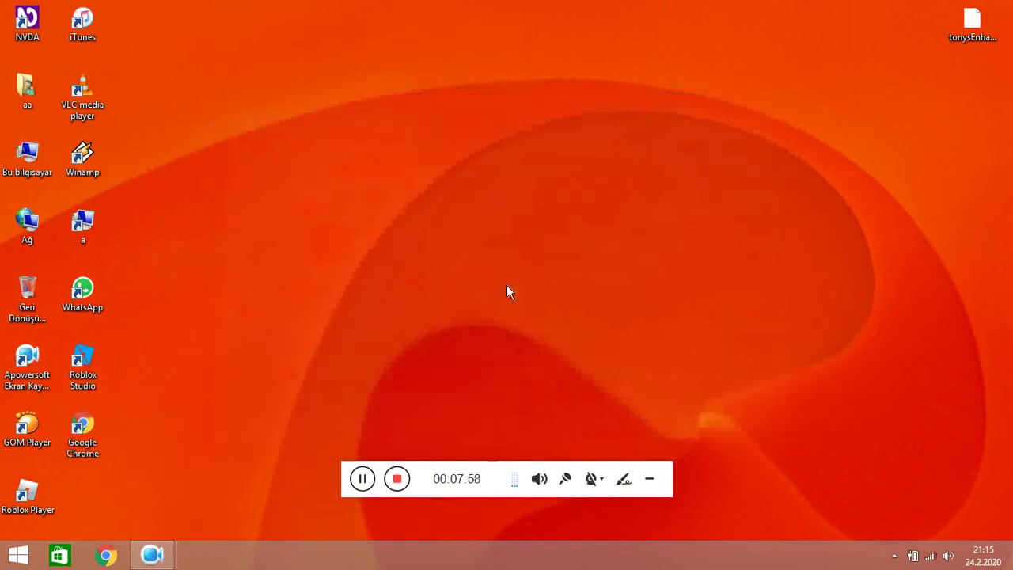
key("insert+n")
key("Down")
key("Down")
key("Right")
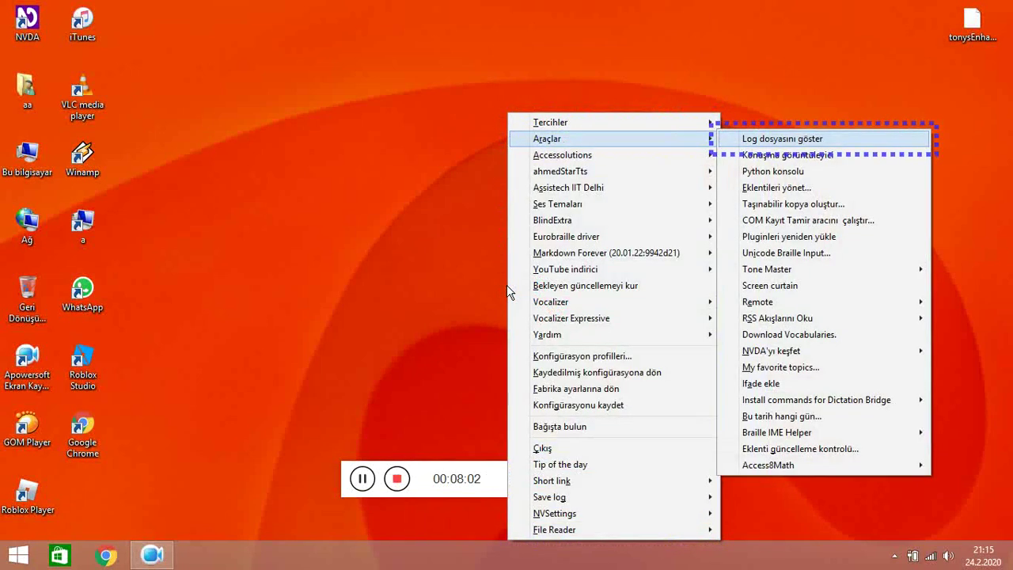
key("Down")
key("Down")
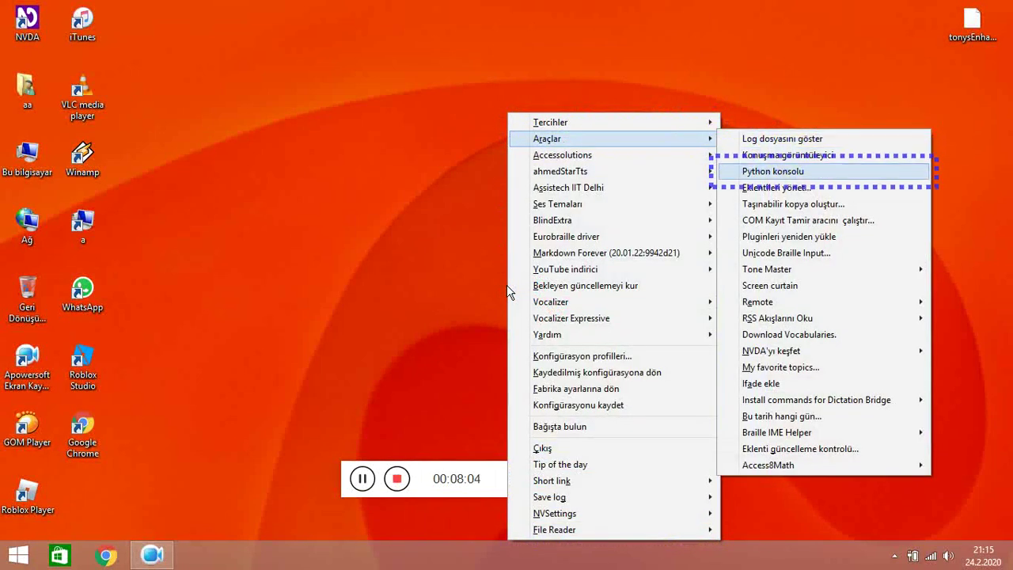
key("Down")
key("Down")
key("Down")
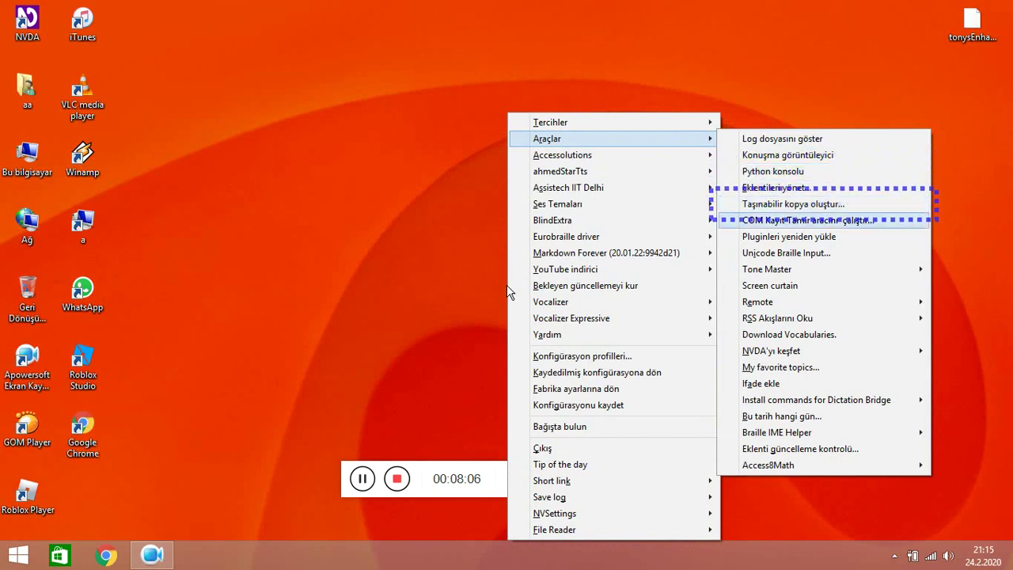
key("Down")
key("Down")
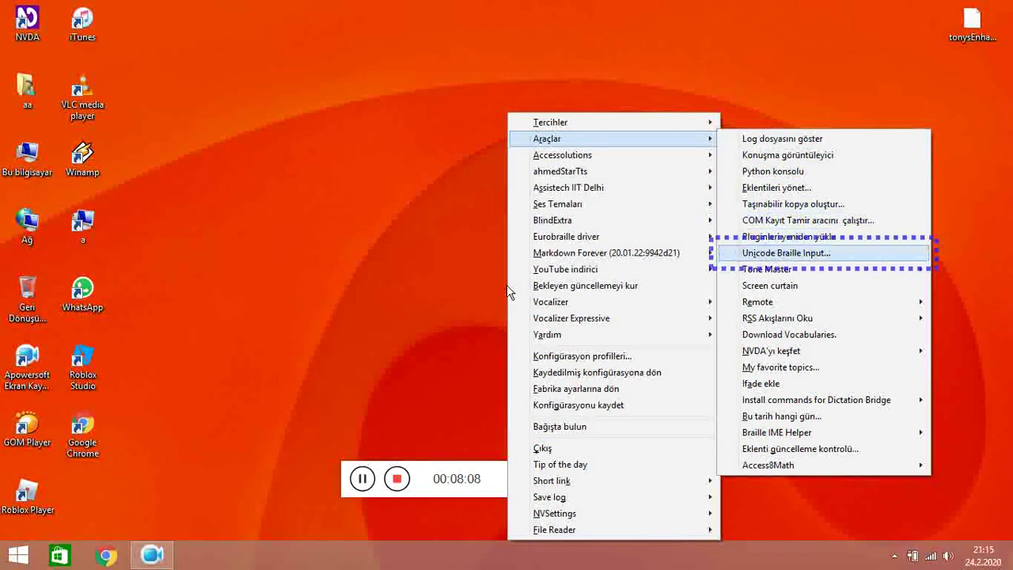
key("Down")
key("Down")
key("Down")
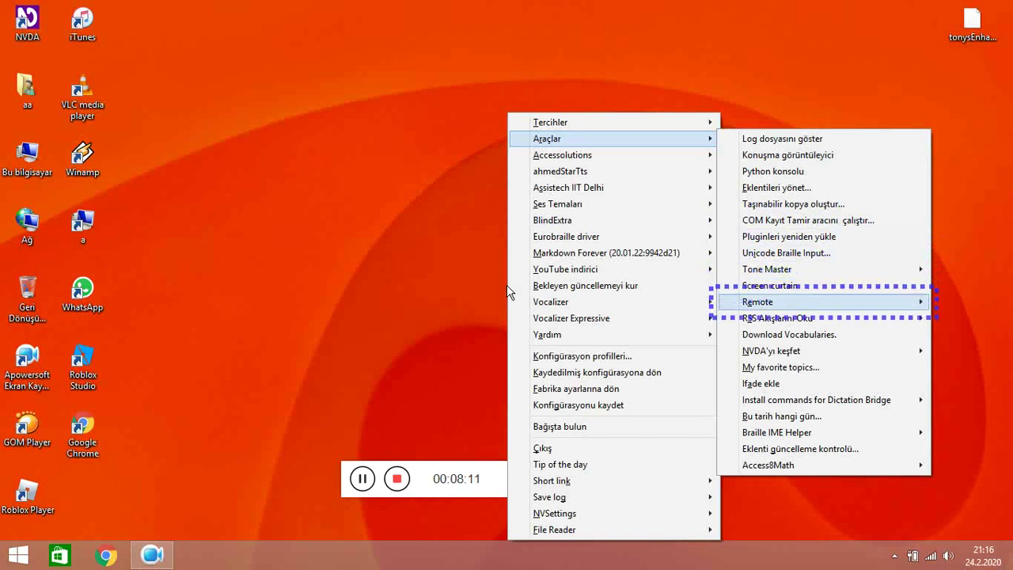
key("Down")
key("Down")
key("Down")
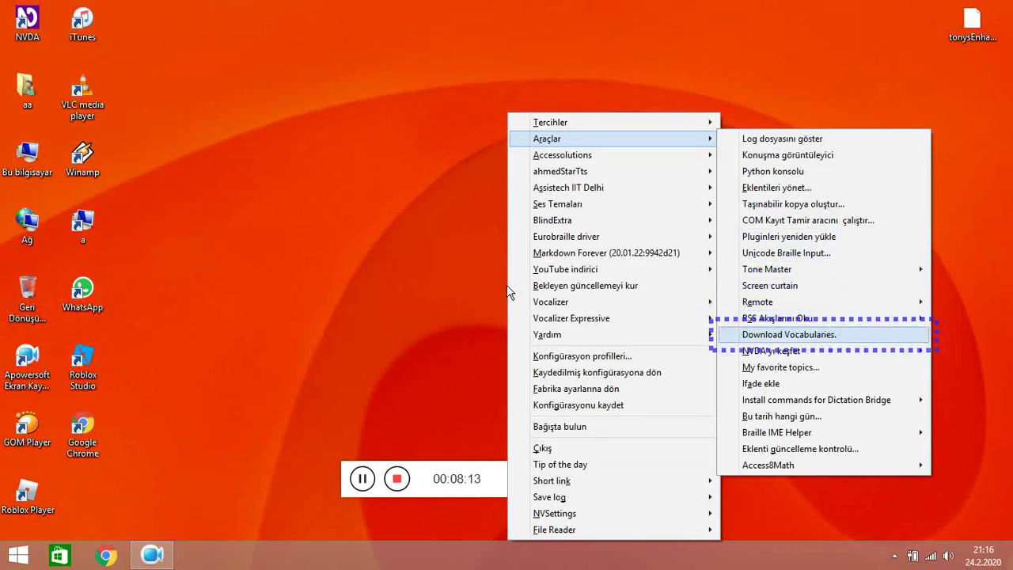
key("Down")
key("Down")
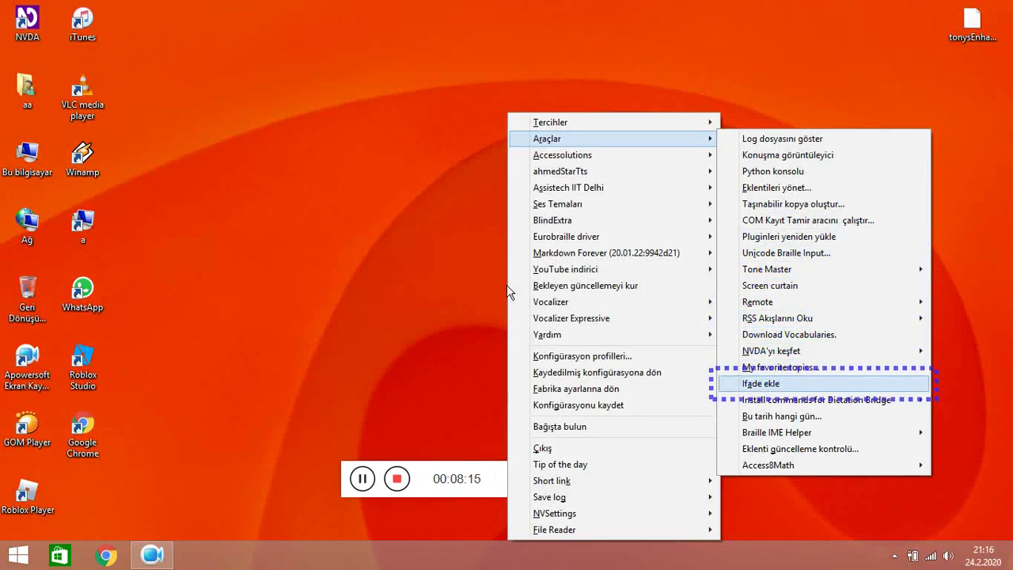
key("Down")
key("Down")
key("Down")
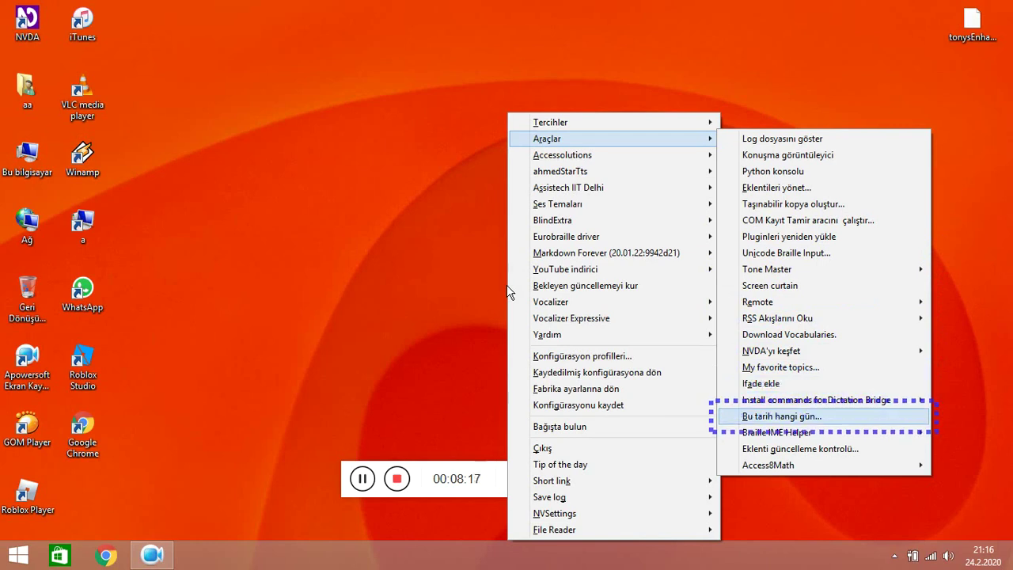
key("Down")
key("Down")
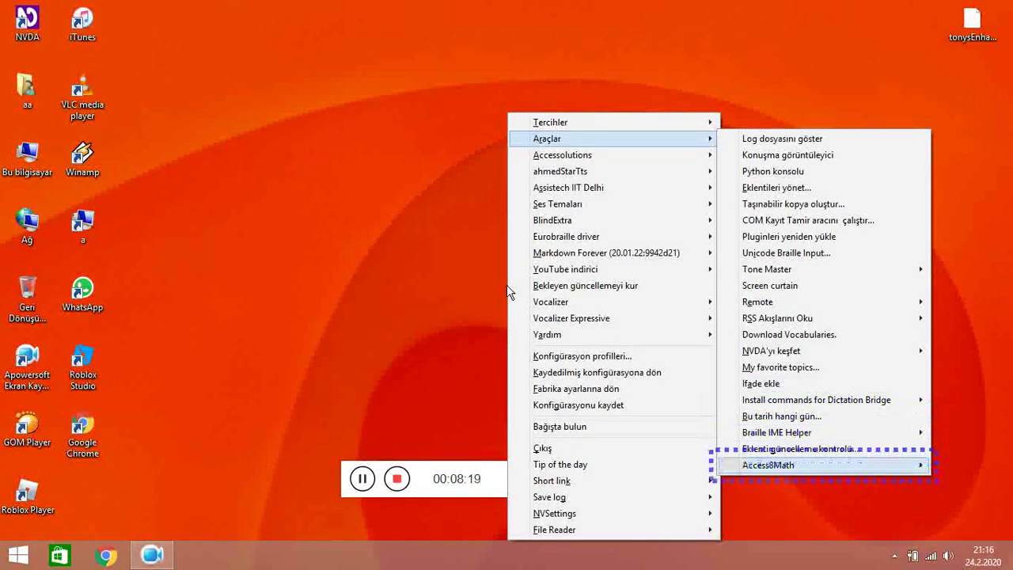
key("Down")
key("Escape")
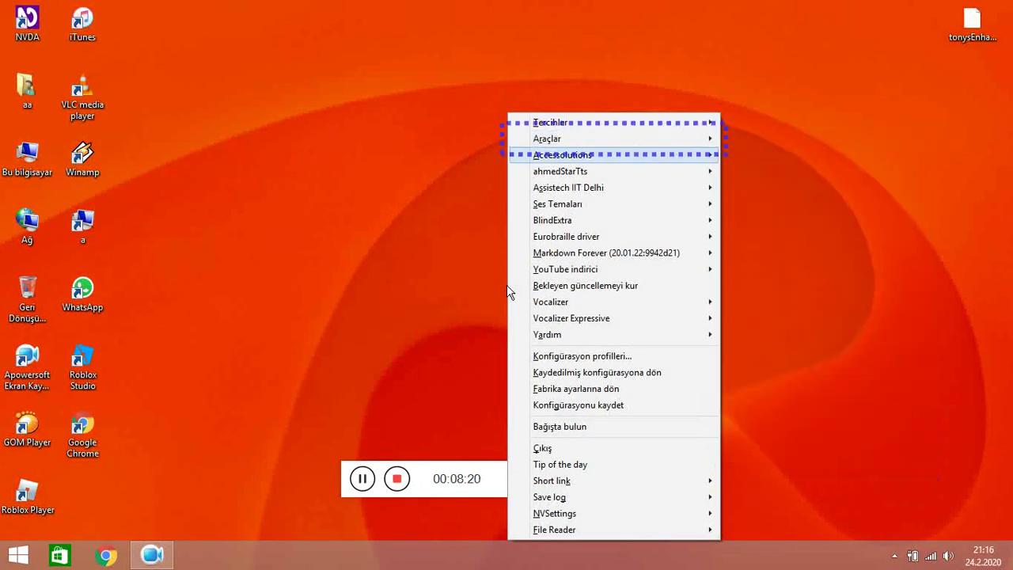
Examine the remaining top-level NVDA entries, from Accessolutions through File Reader, for a Tony's enhancements entry.
key("Down")
key("Down")
key("Down")
key("Down")
key("Down")
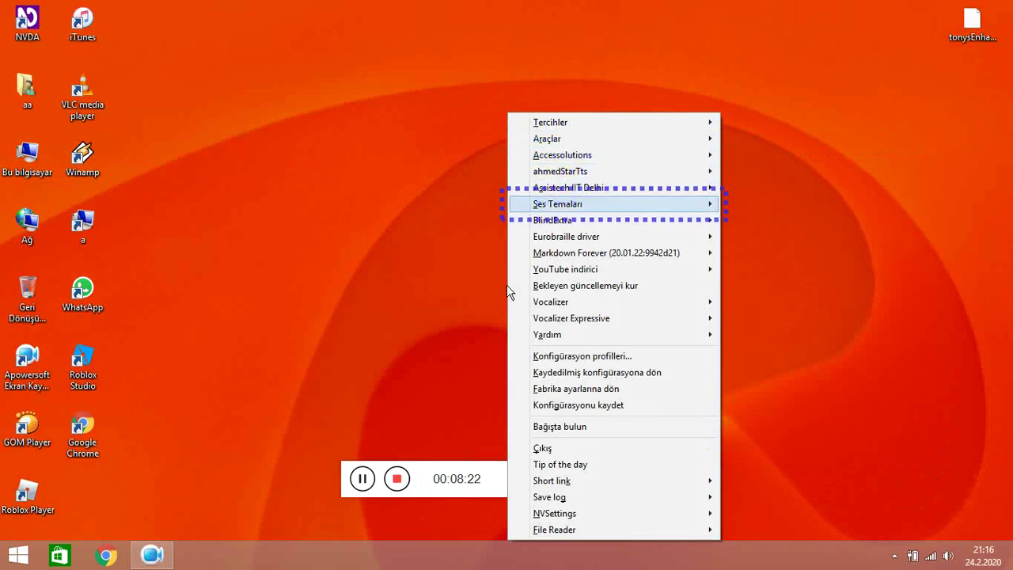
key("Down")
key("Down")
key("Down")
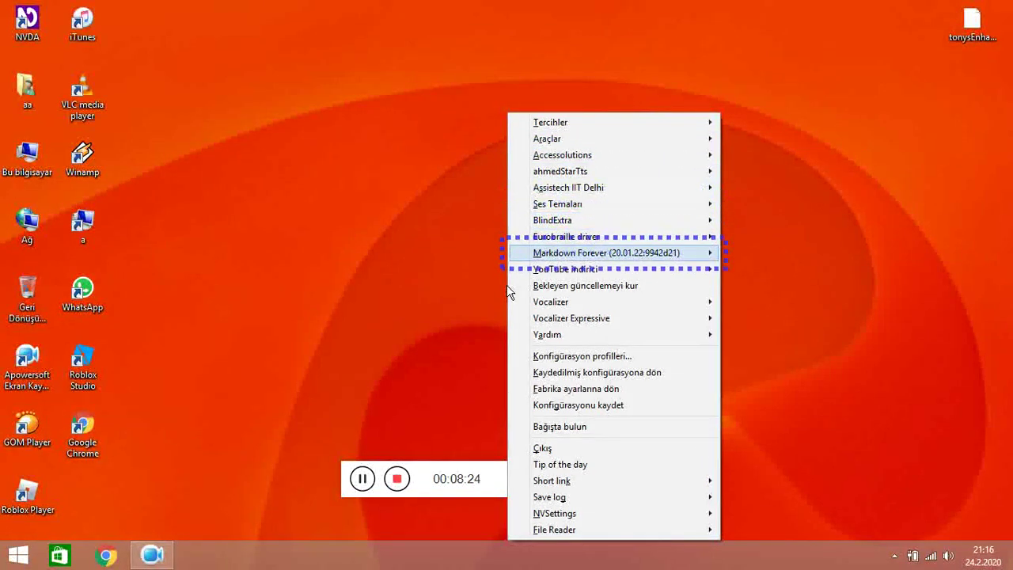
key("Down")
key("Down")
key("Down")
key("Down")
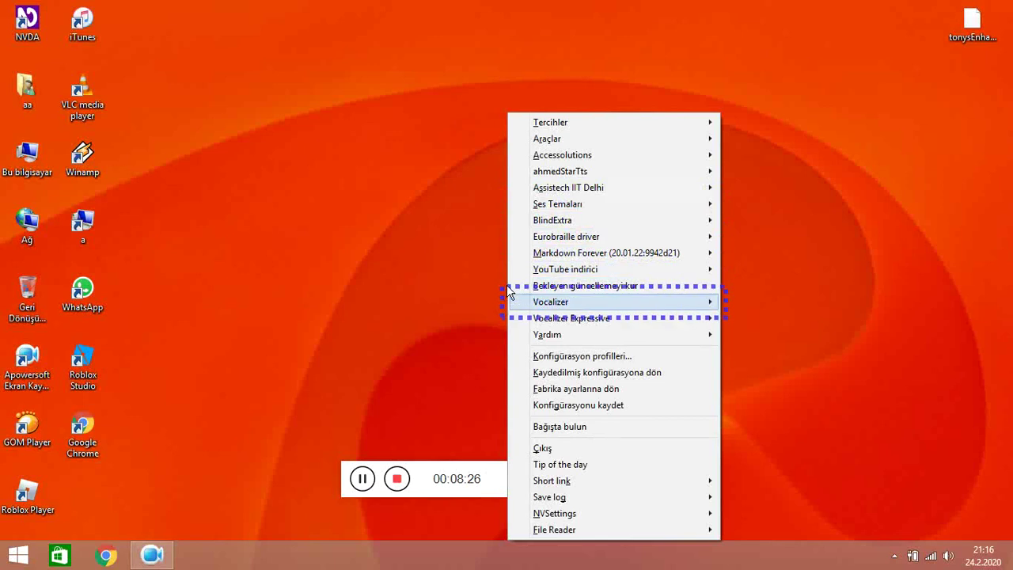
key("Down")
key("Down")
key("Down")
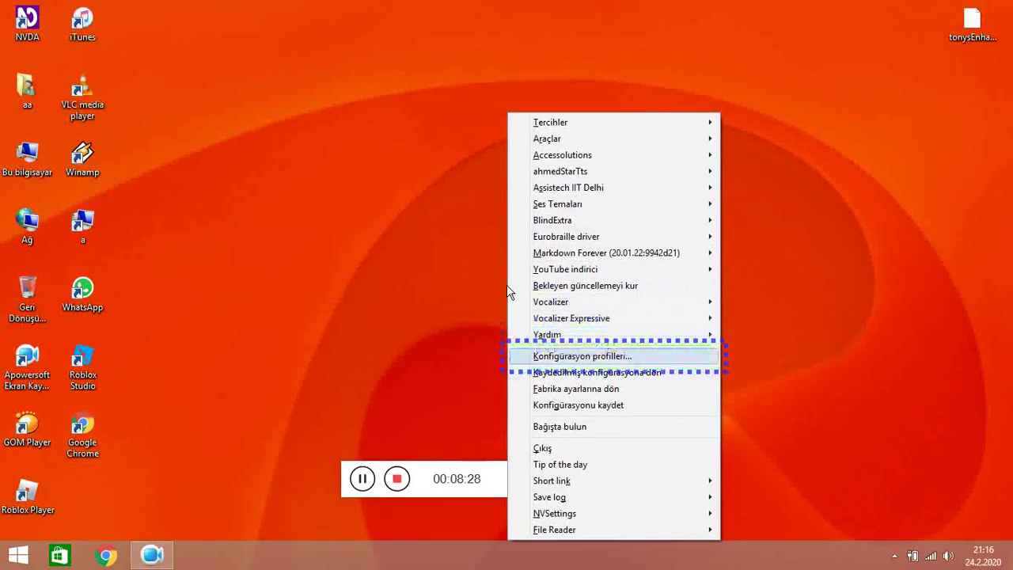
key("Down")
key("Down")
key("Down")
key("Down")
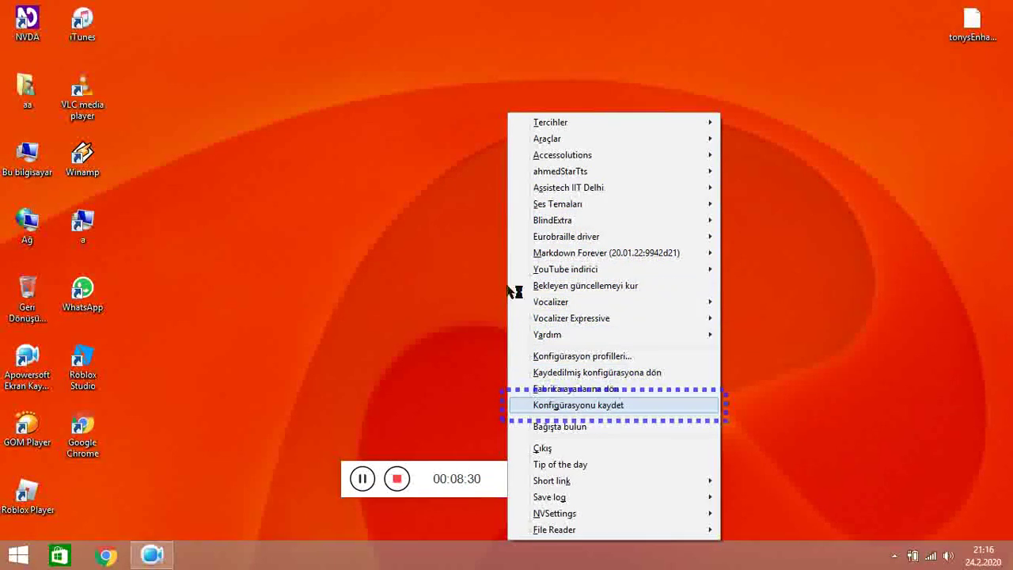
key("Down")
key("Down")
key("Down")
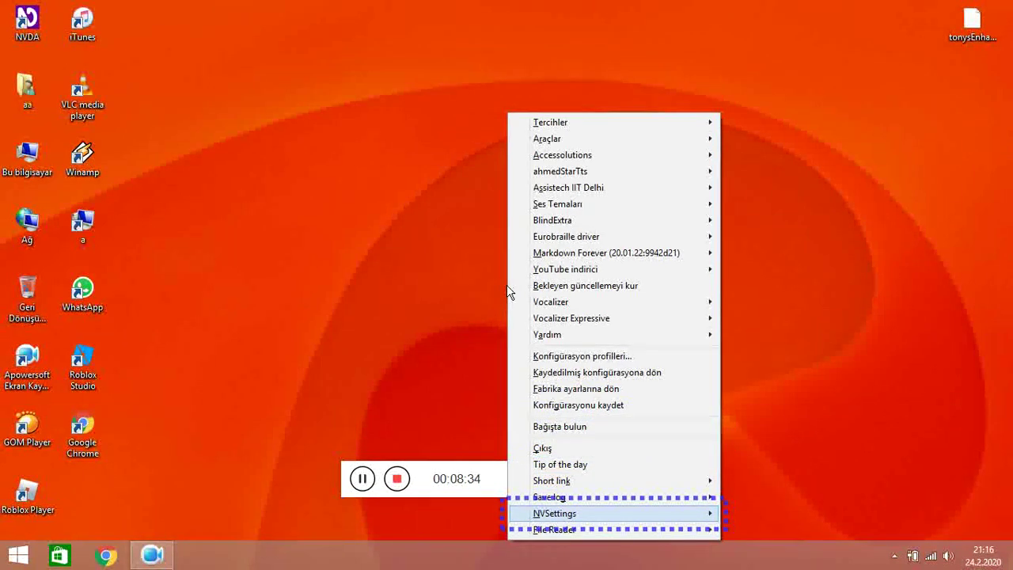
key("Down")
key("Down")
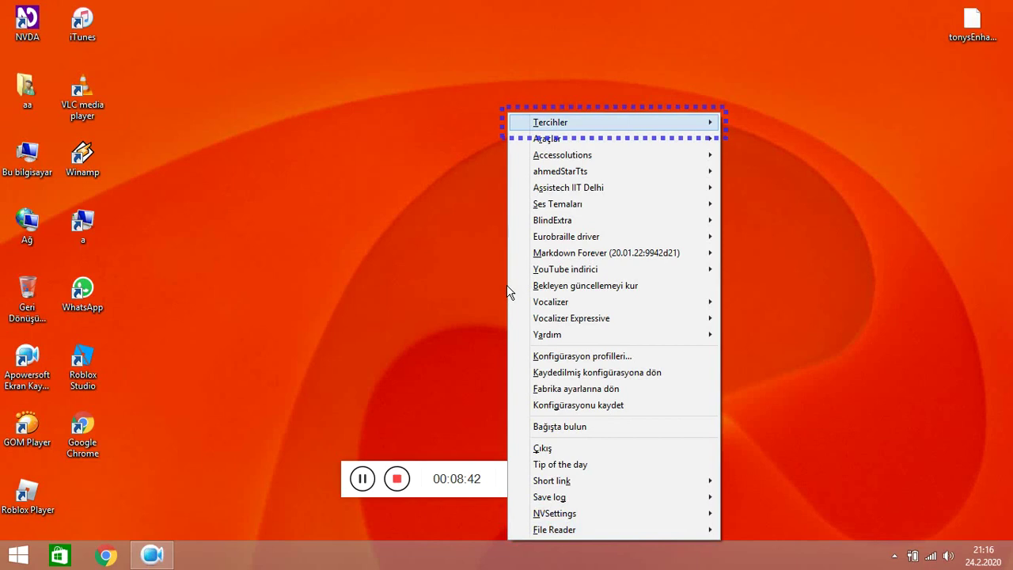
Open NVDA's add-on manager (Eklentileri yönet) from the tools entries.
key("Down")
key("Right")
key("Down")
key("Down")
key("Down")
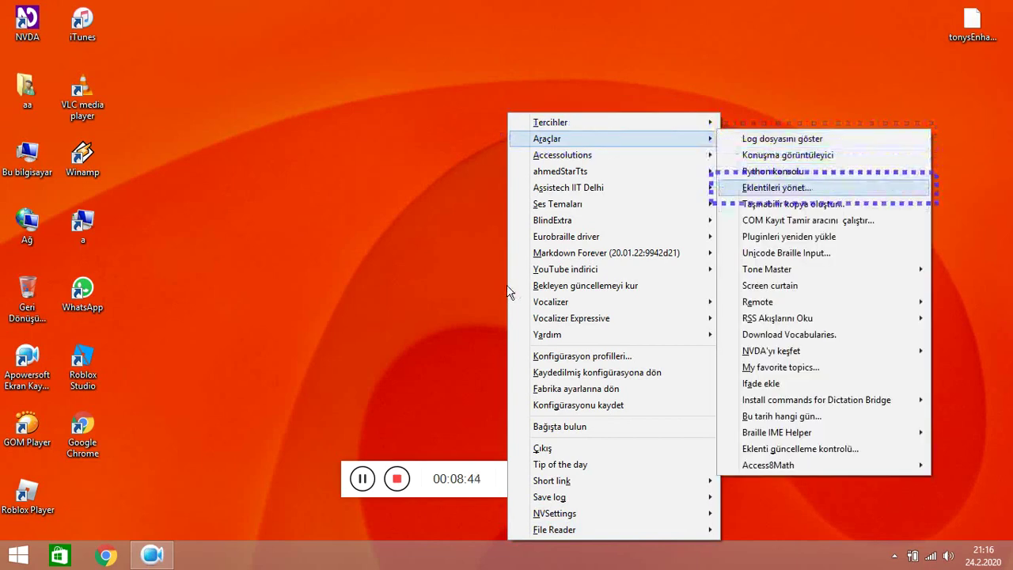
key("Return")
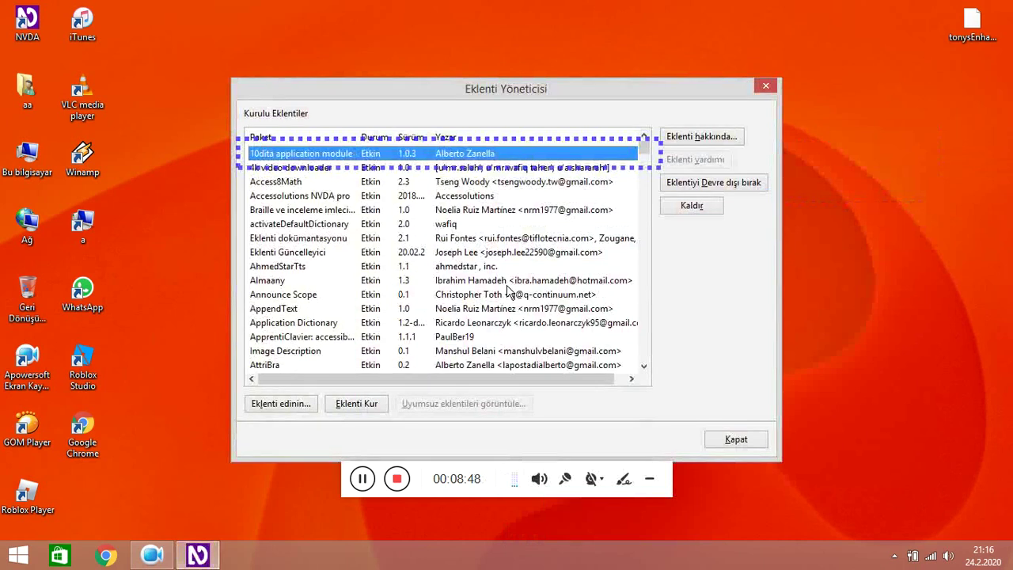
Find and select Tony's enhancements among the installed add-ons.
key("t")
key("Down")
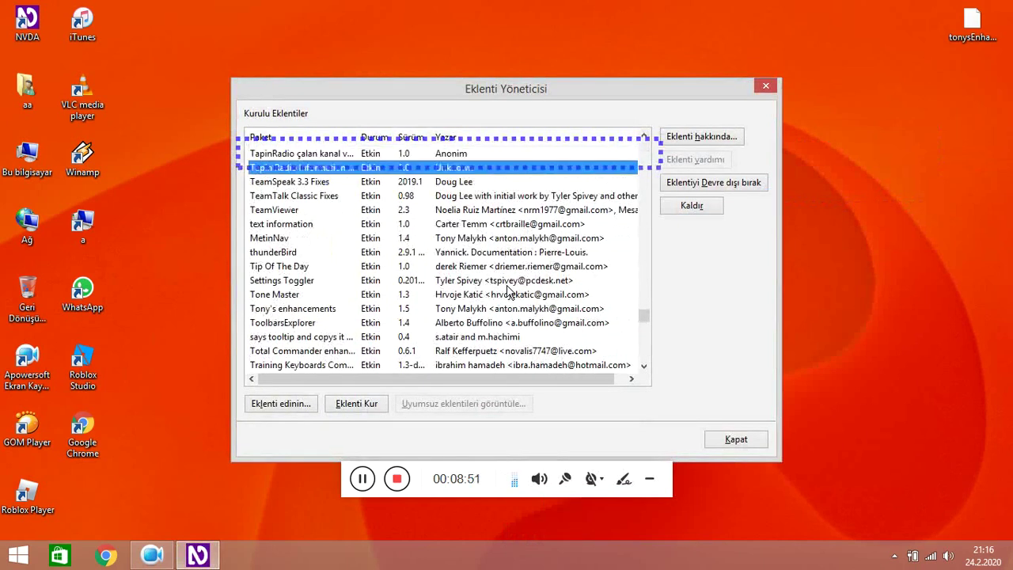
key("Down")
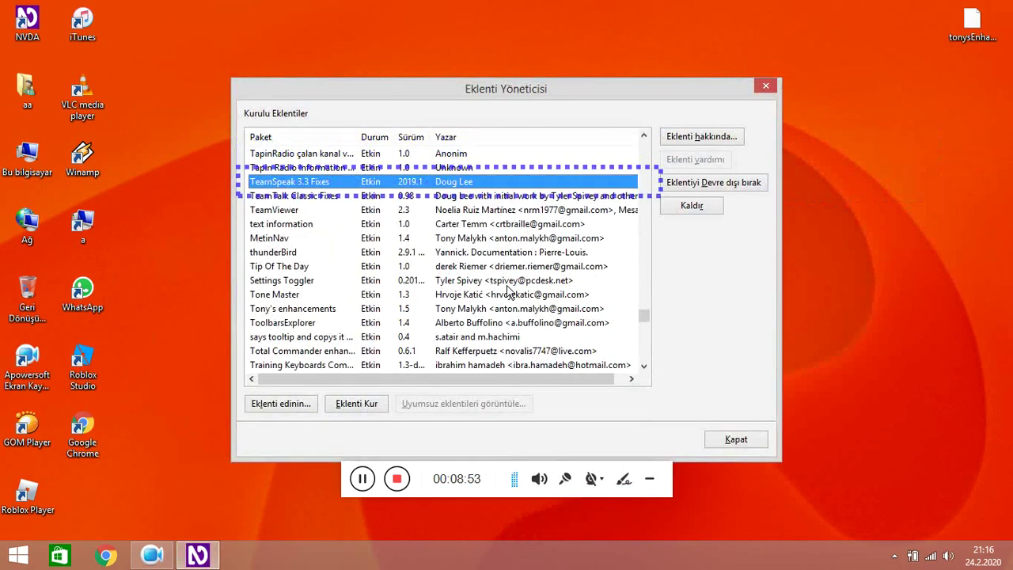
key("Down")
key("Down")
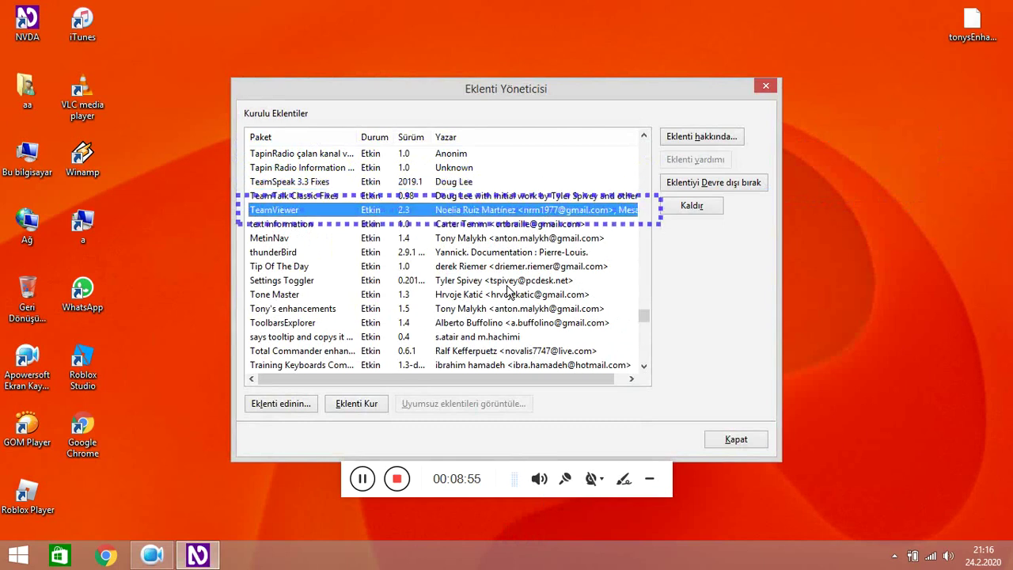
key("Down")
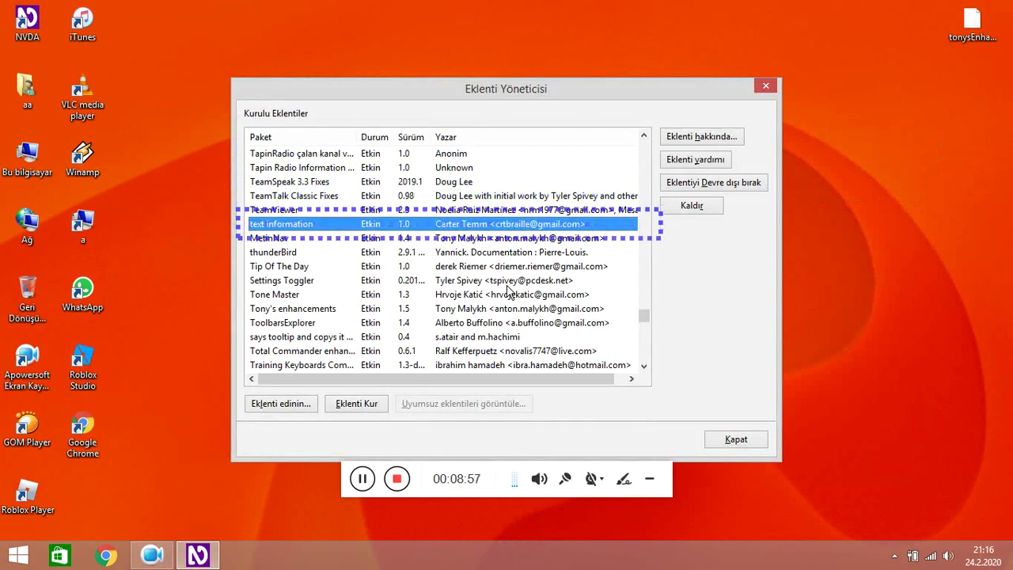
key("Down")
key("Down")
key("Down")
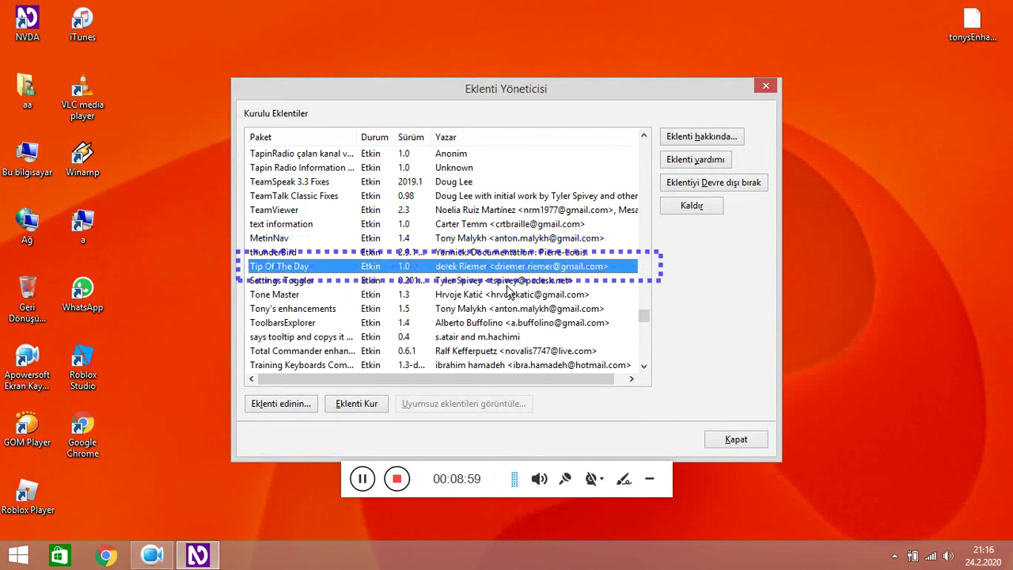
key("Right")
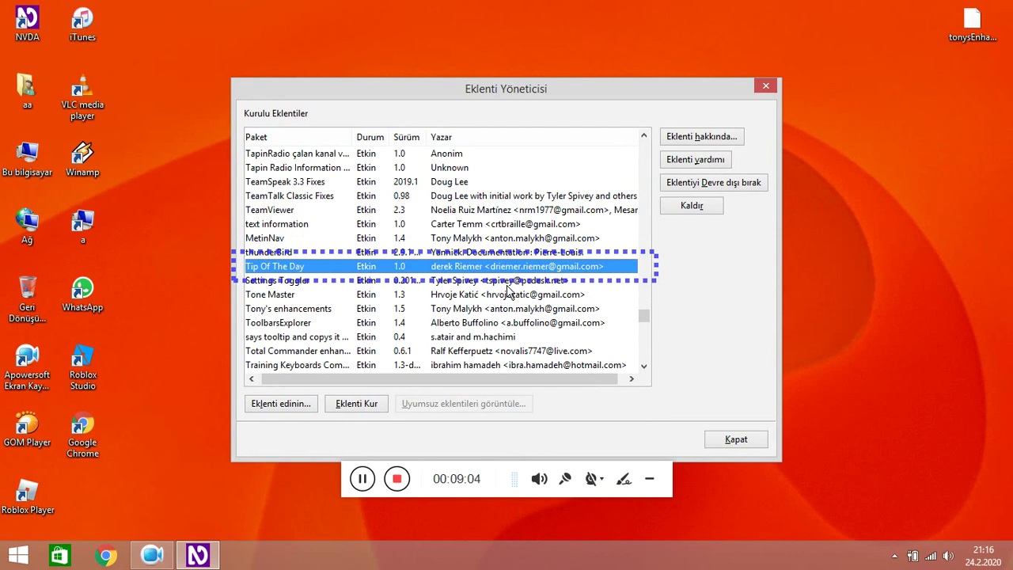
left_click(508, 293)
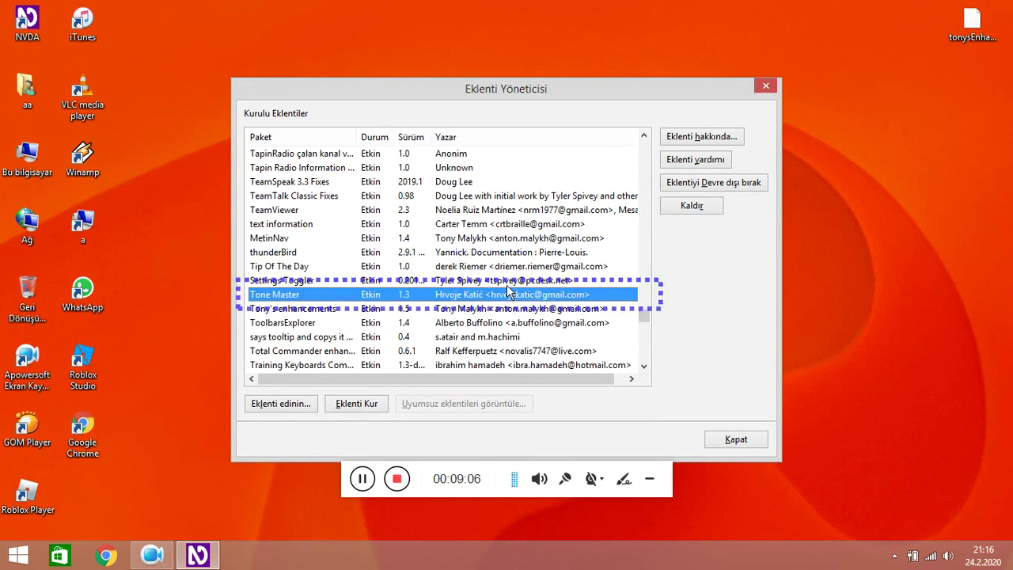
key("Down")
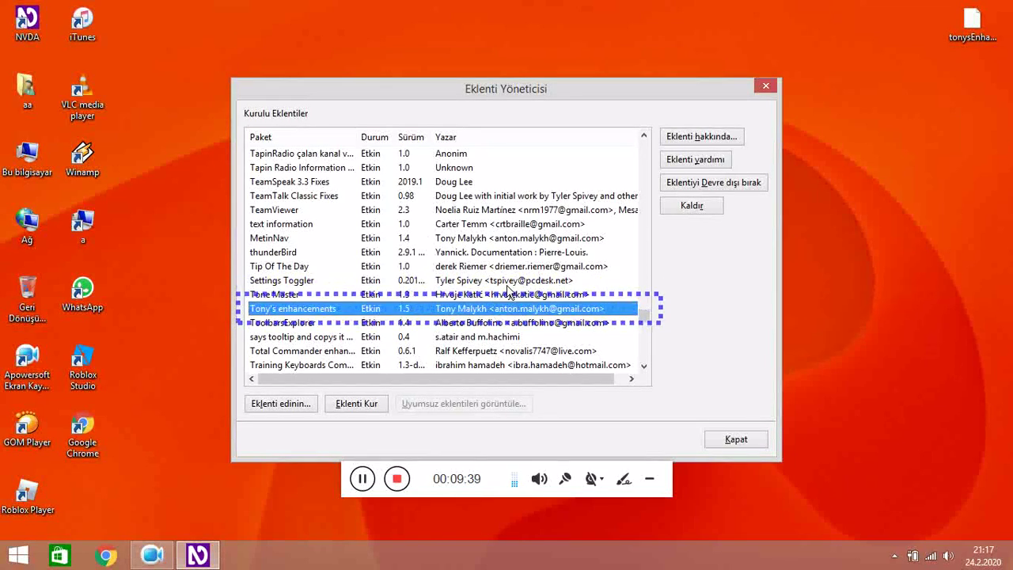
Review the add-on information for Tony's enhancements, including its minimum and last tested NVDA versions, and close the add-on manager.
key("Tab")
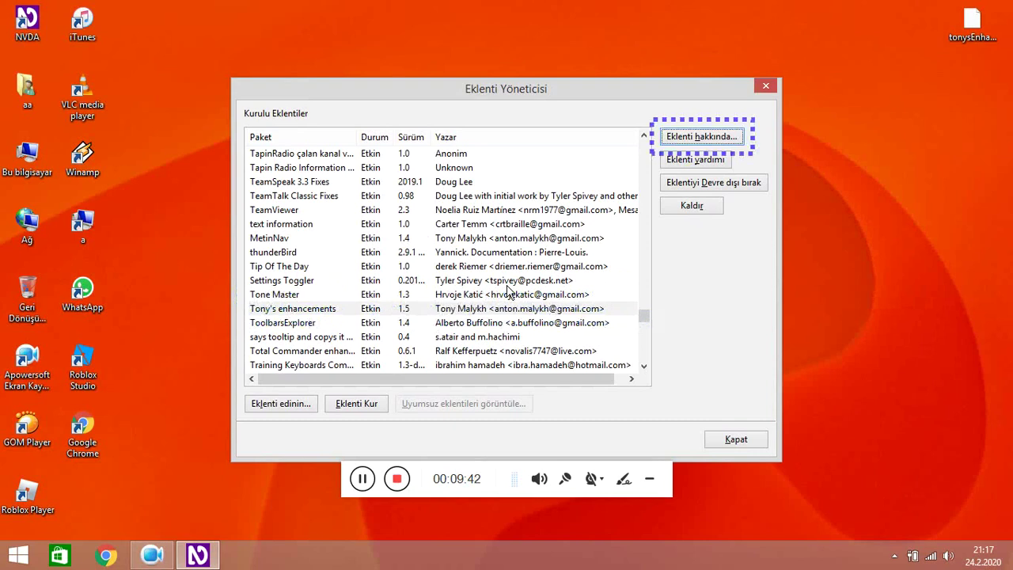
key("Return")
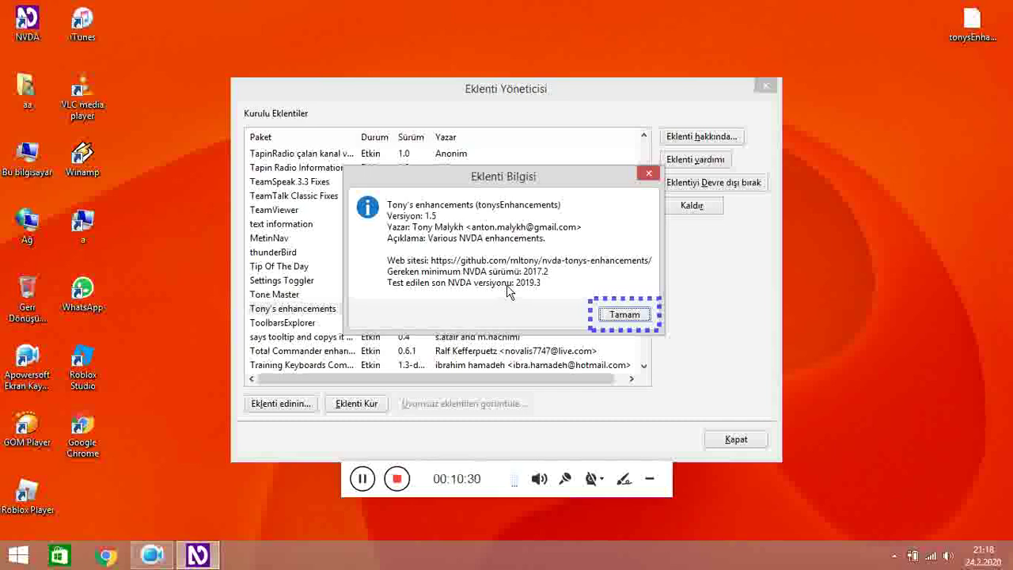
key("Return")
key("Escape")
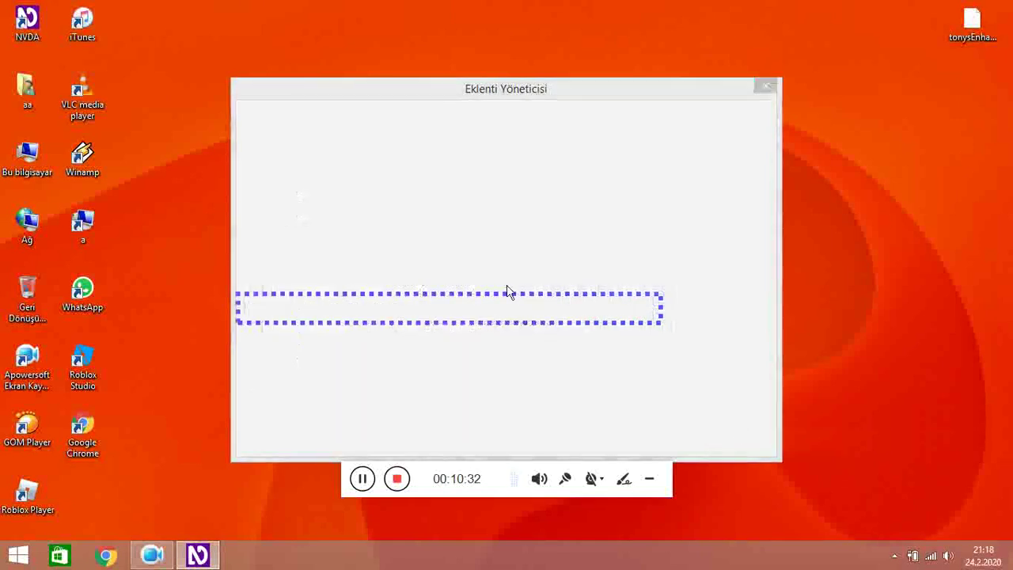
key("Return")
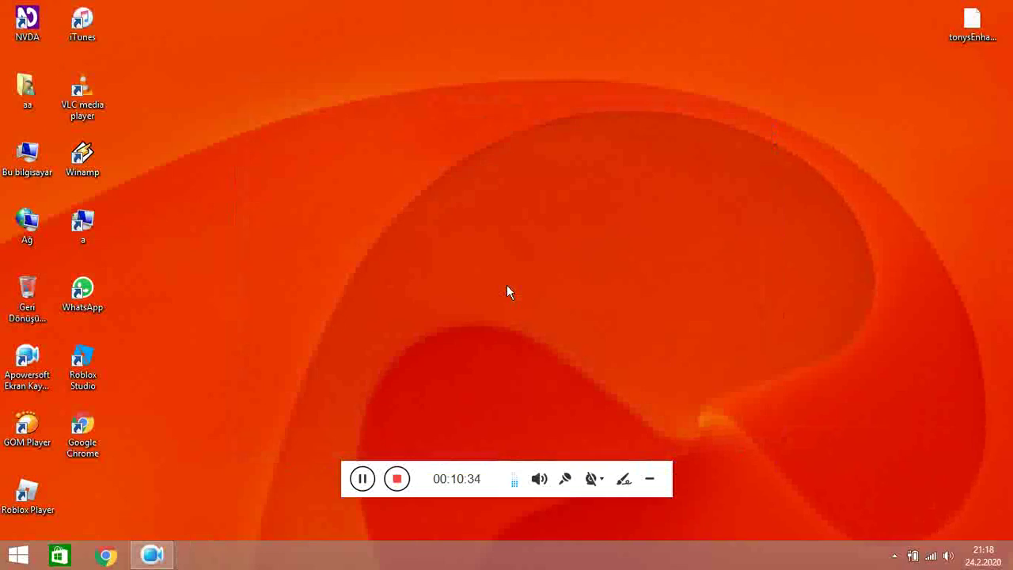